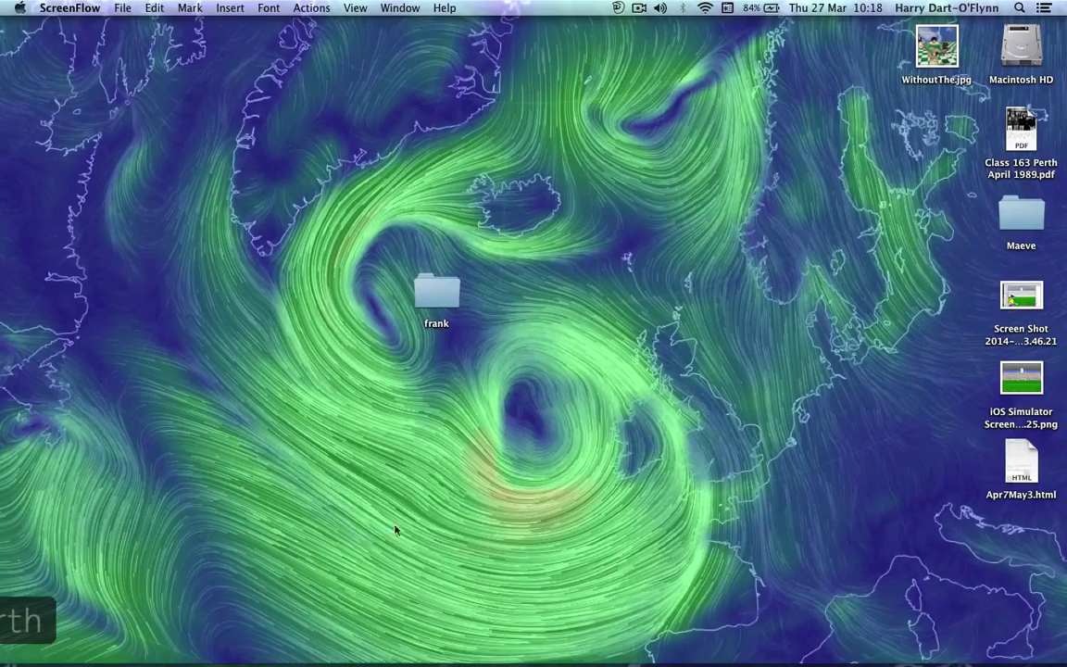
# - Open Safari, go to the bookmarked Blender website and bring up the Blender 2.70 download options for Mac OSX
pyautogui.moveTo(380, 648)
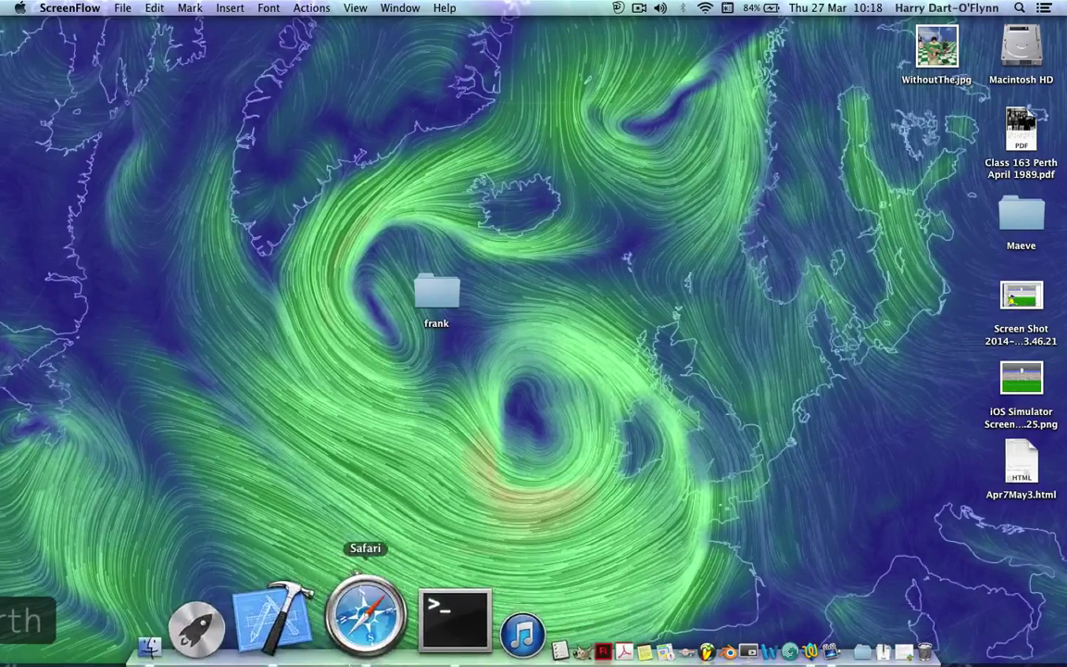
pyautogui.click(342, 616)
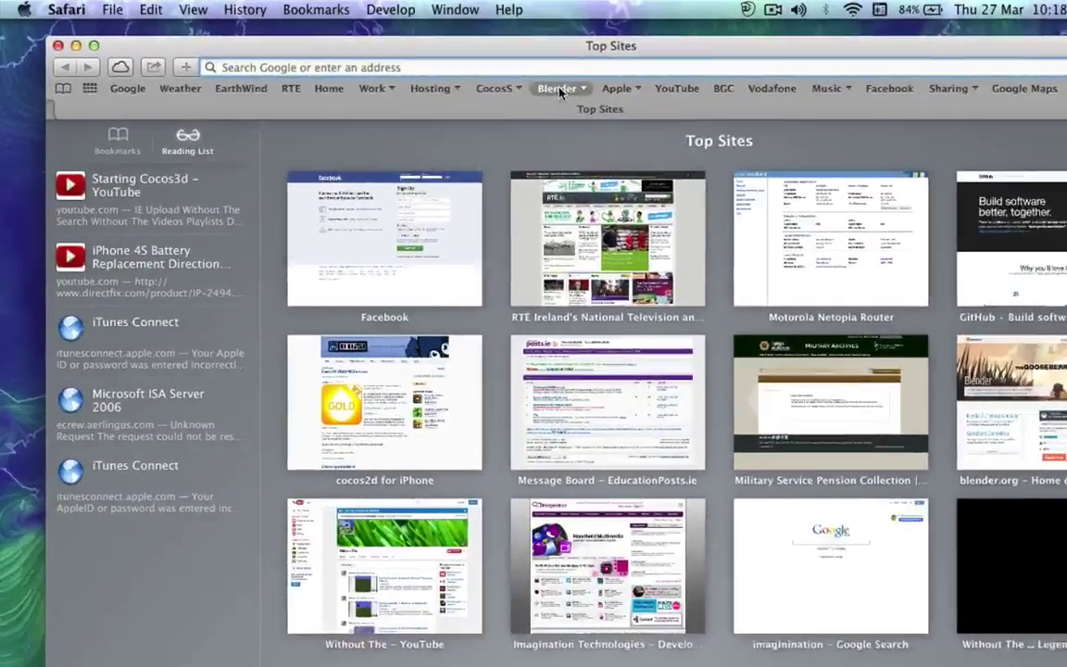
pyautogui.click(460, 72)
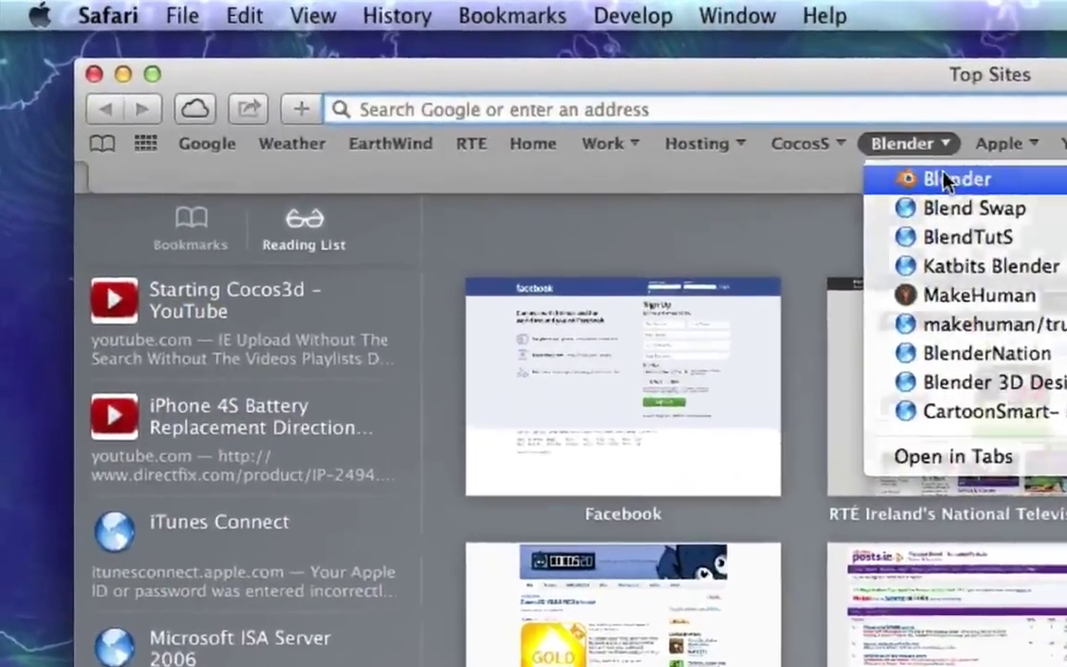
pyautogui.click(815, 154)
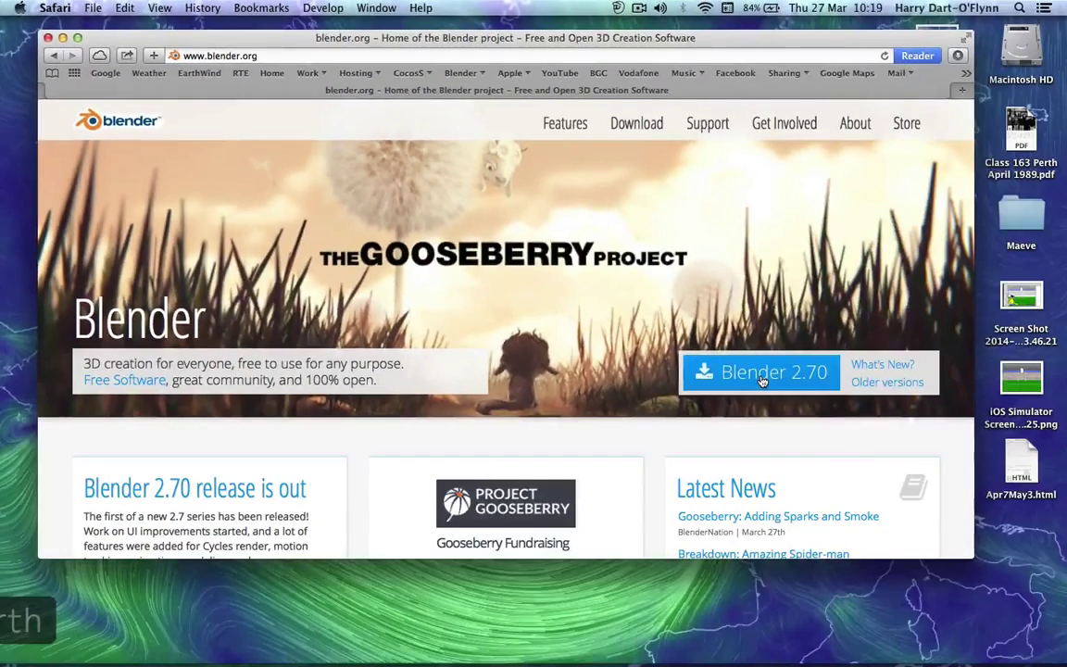
pyautogui.click(761, 375)
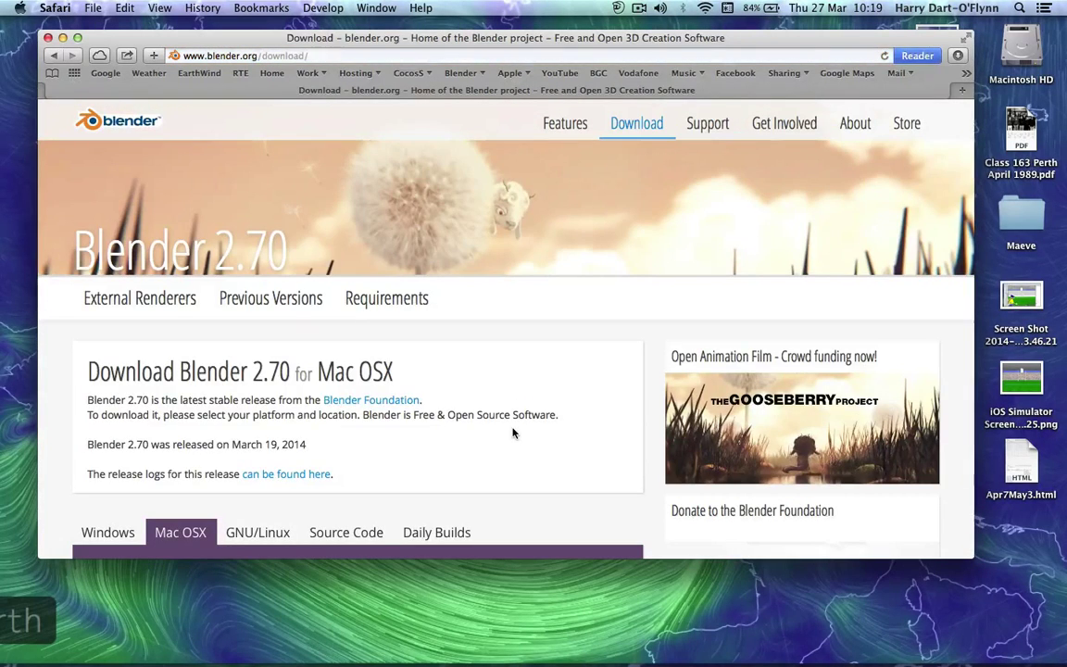
pyautogui.scroll(-5, 476, 454)
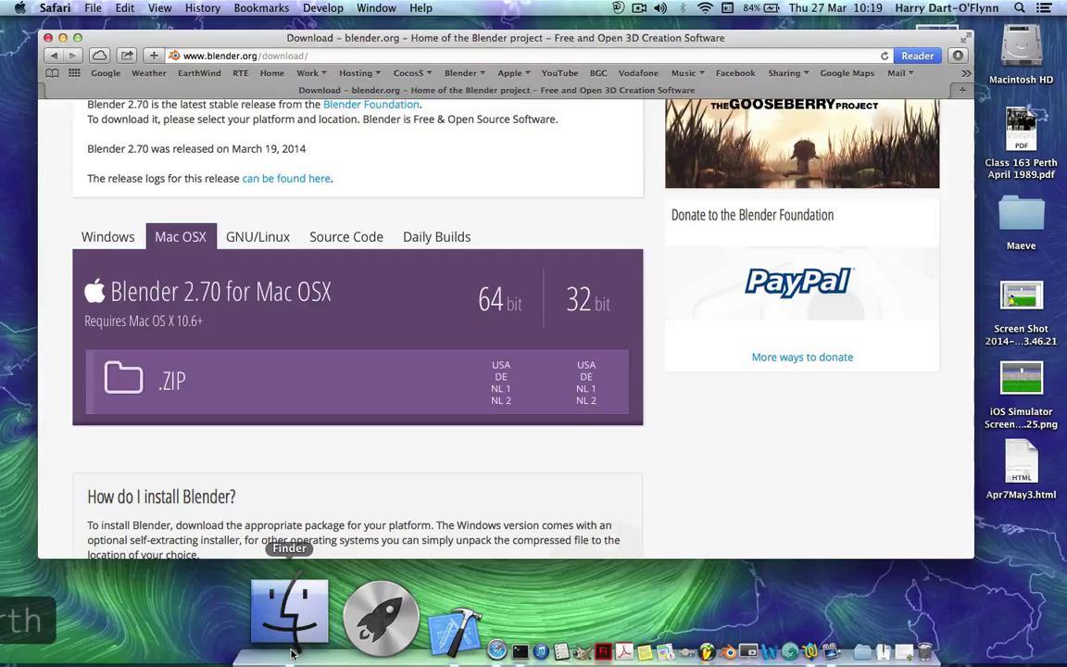
# - Switch to Finder and launch the blender application from the Blender 2.7 folder in Applications
pyautogui.click(291, 651)
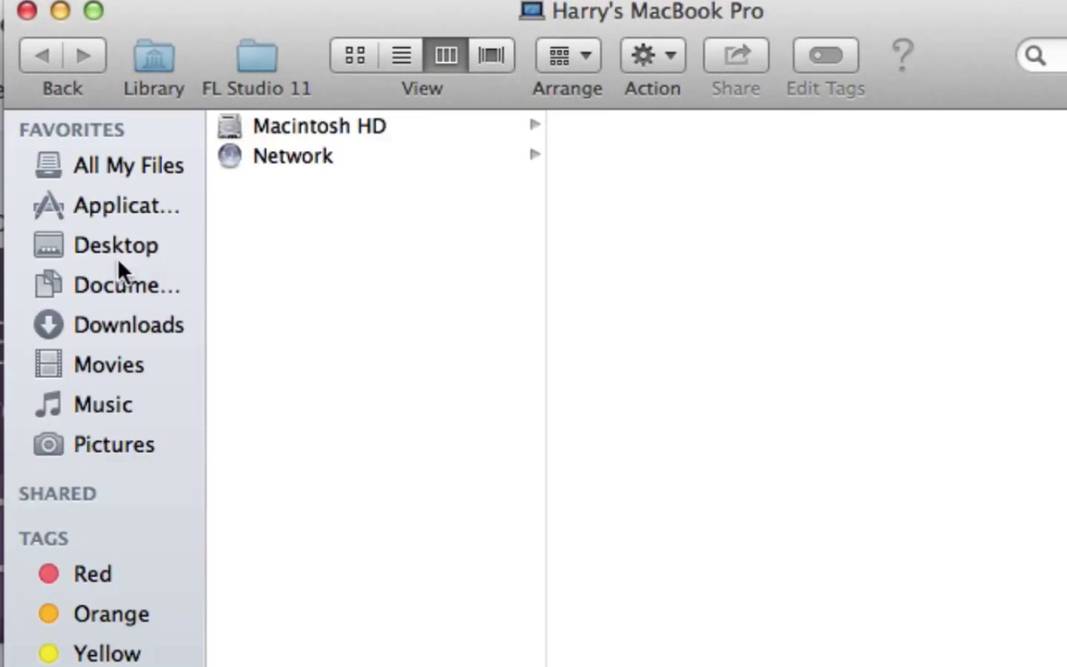
pyautogui.click(111, 292)
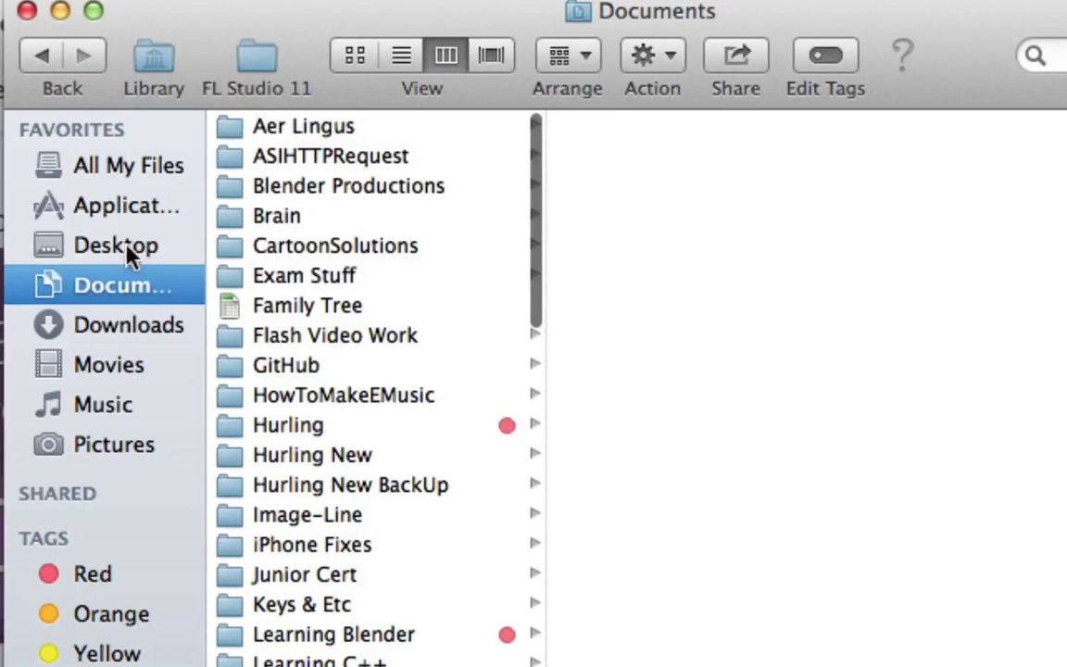
pyautogui.click(113, 323)
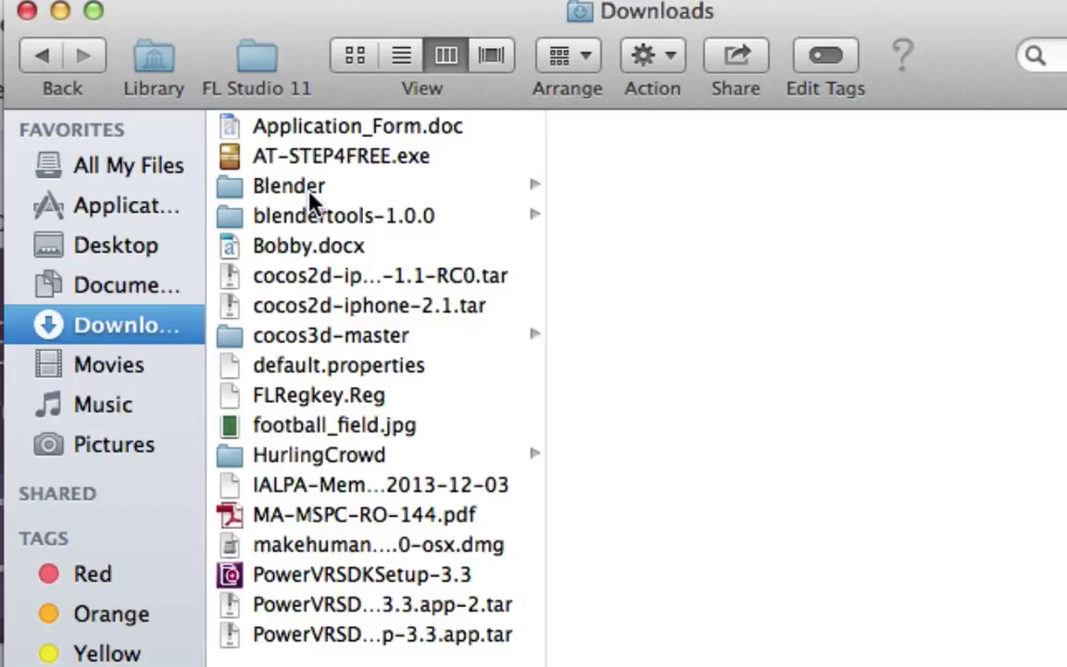
pyautogui.click(137, 218)
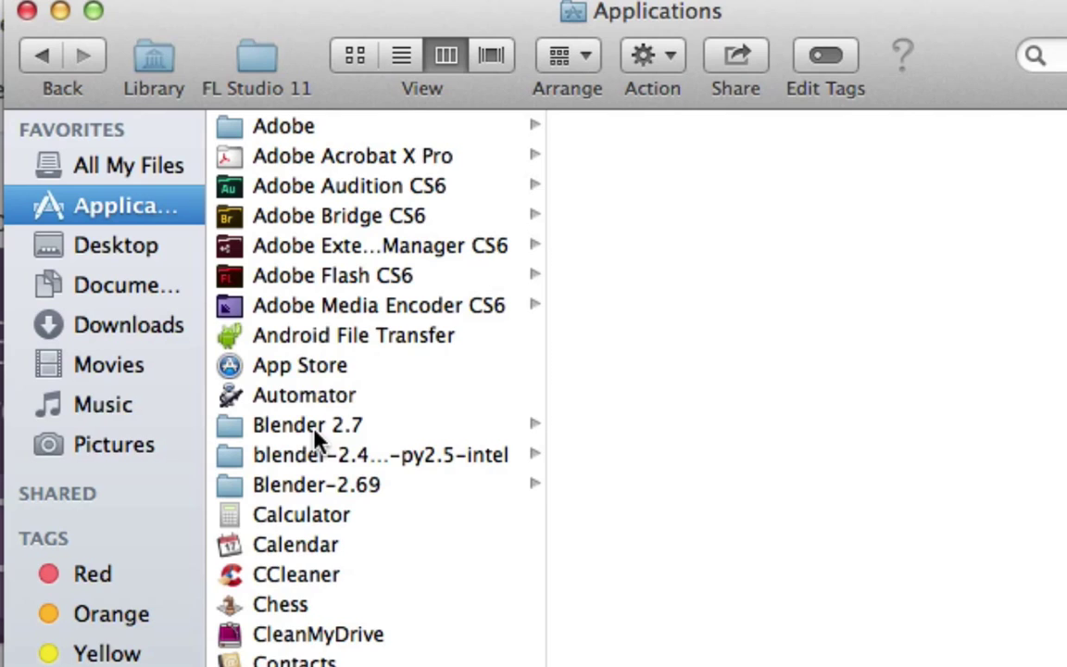
pyautogui.click(387, 427)
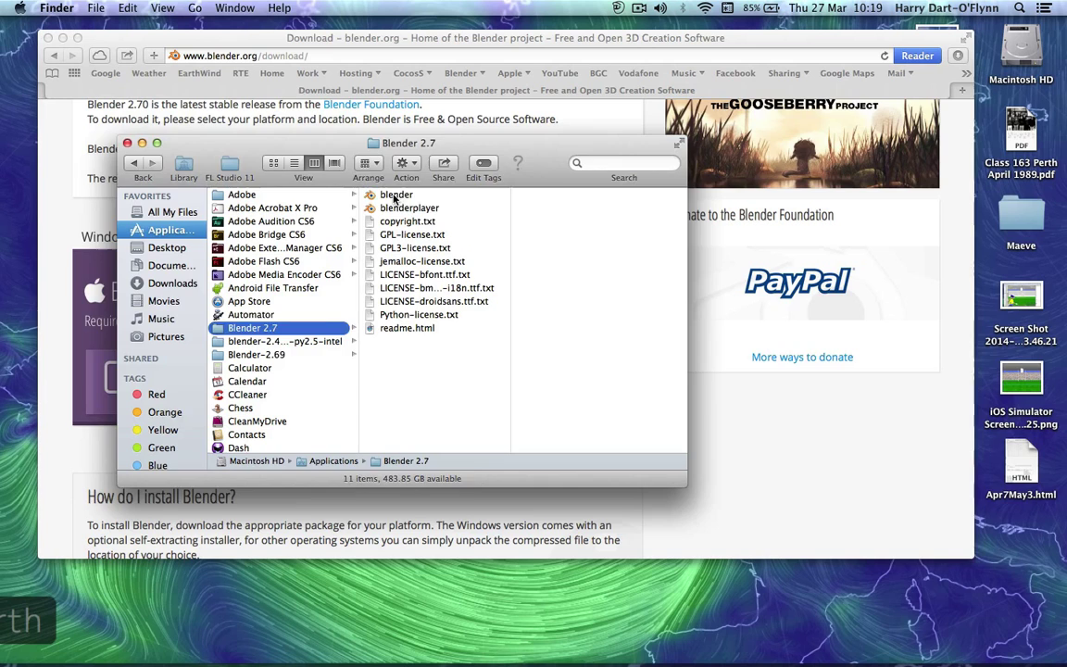
pyautogui.doubleClick(395, 197)
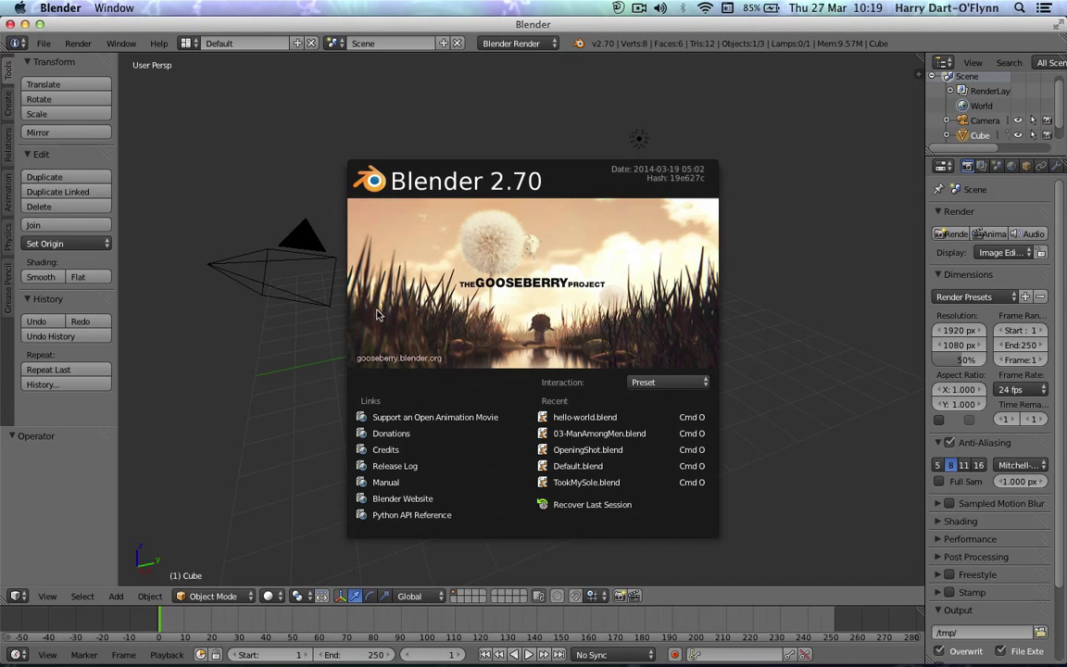
# - Dismiss the Blender splash screen and examine the file commands, including the import and export entries
pyautogui.click(283, 364)
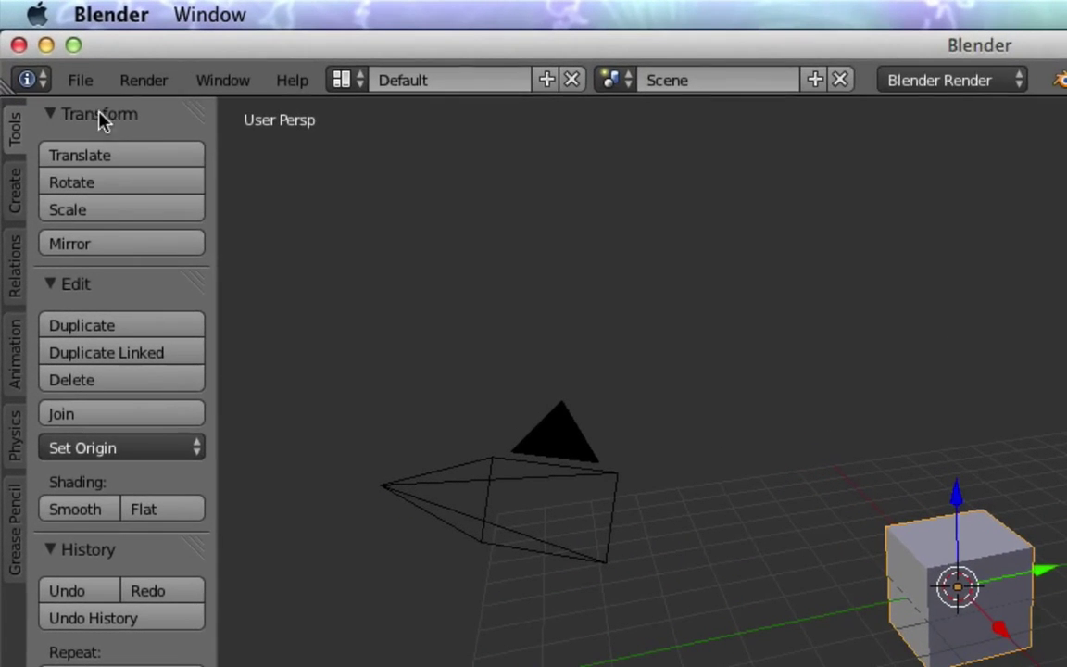
pyautogui.click(83, 80)
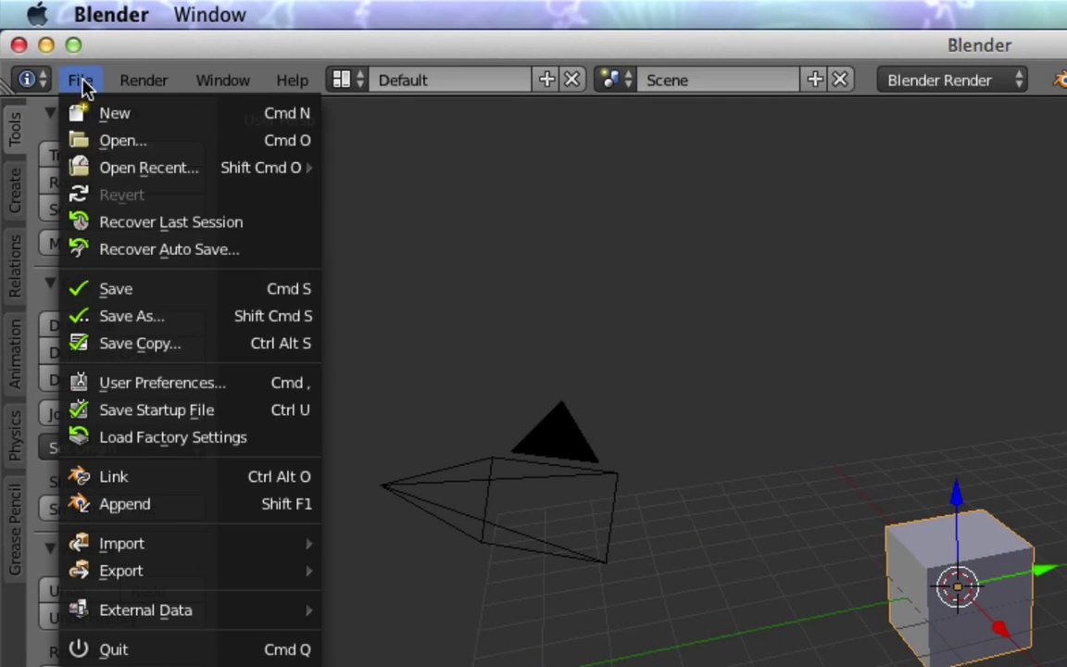
pyautogui.moveTo(209, 564)
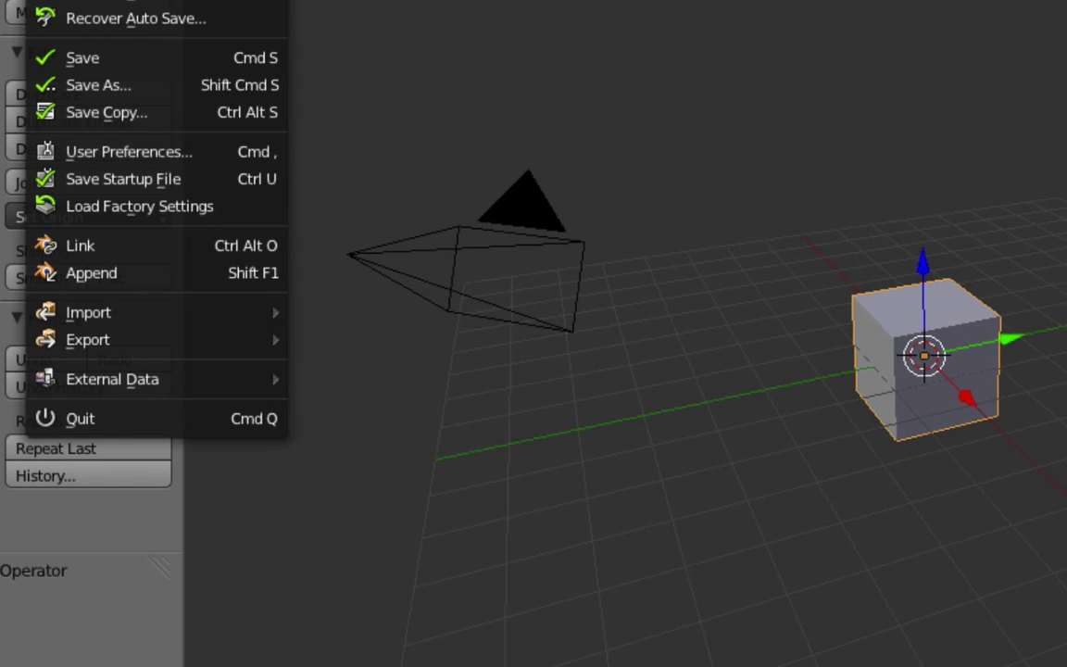
pyautogui.press('Escape')
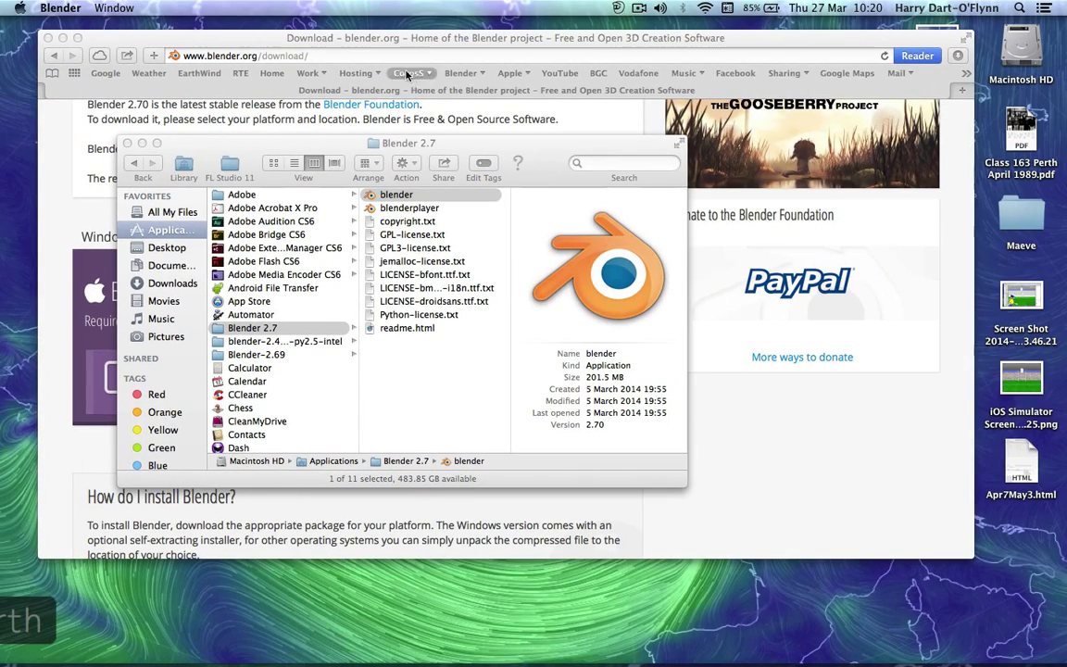
# - Switch to Safari, open the bookmarked Imagination Technologies site and go to its PowerVR Insider SDK & Utilities page
pyautogui.click(405, 42)
pyautogui.click(409, 73)
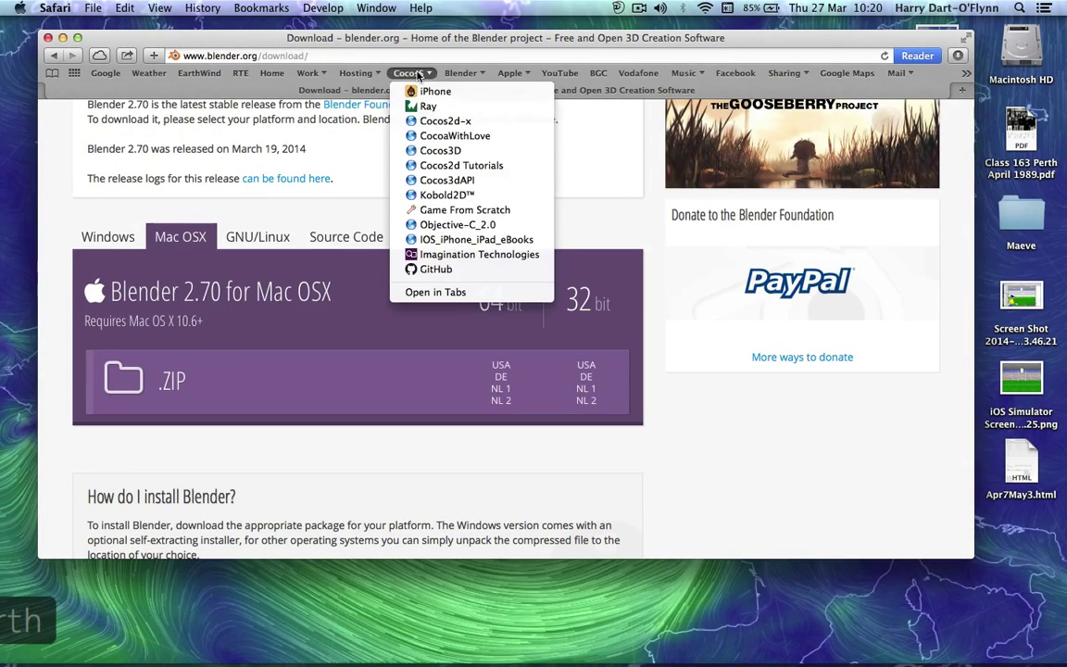
pyautogui.click(454, 254)
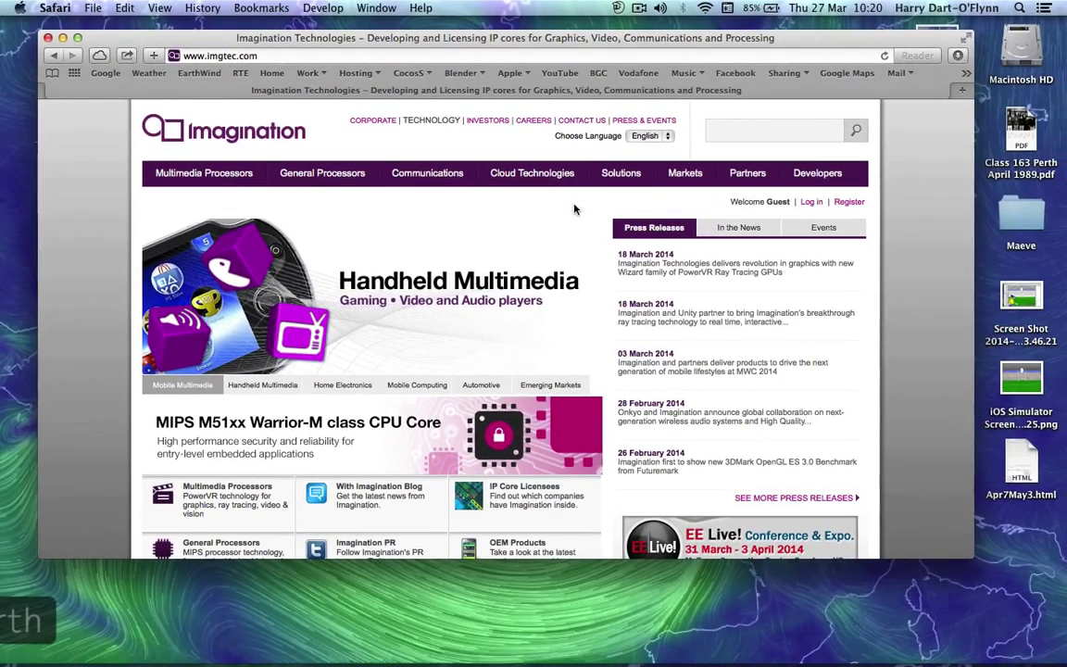
pyautogui.moveTo(813, 182)
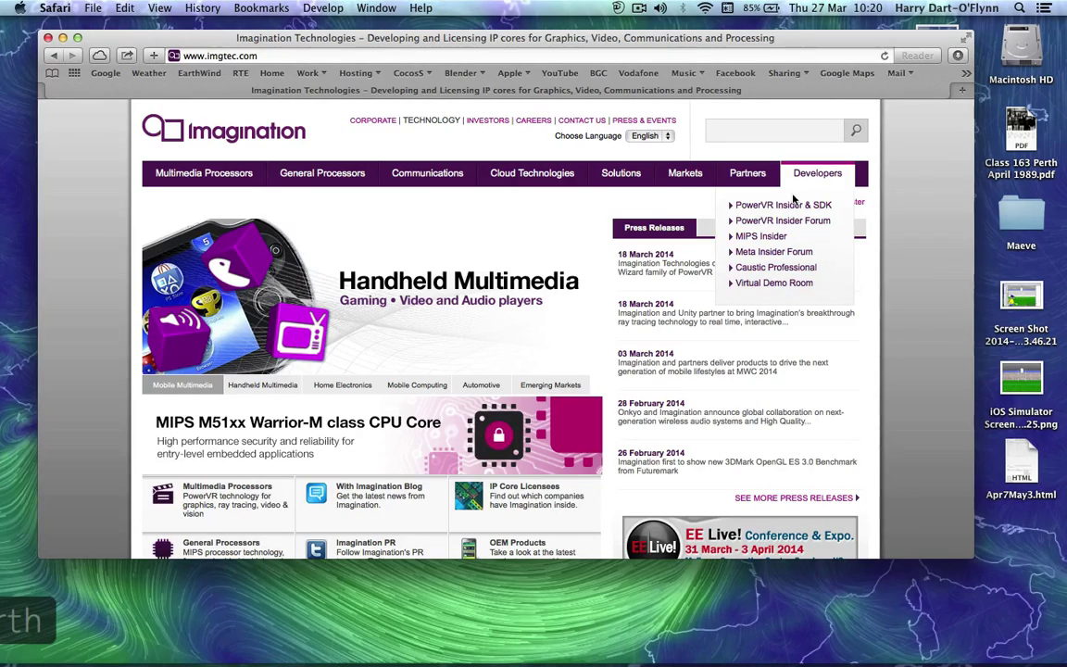
pyautogui.click(790, 206)
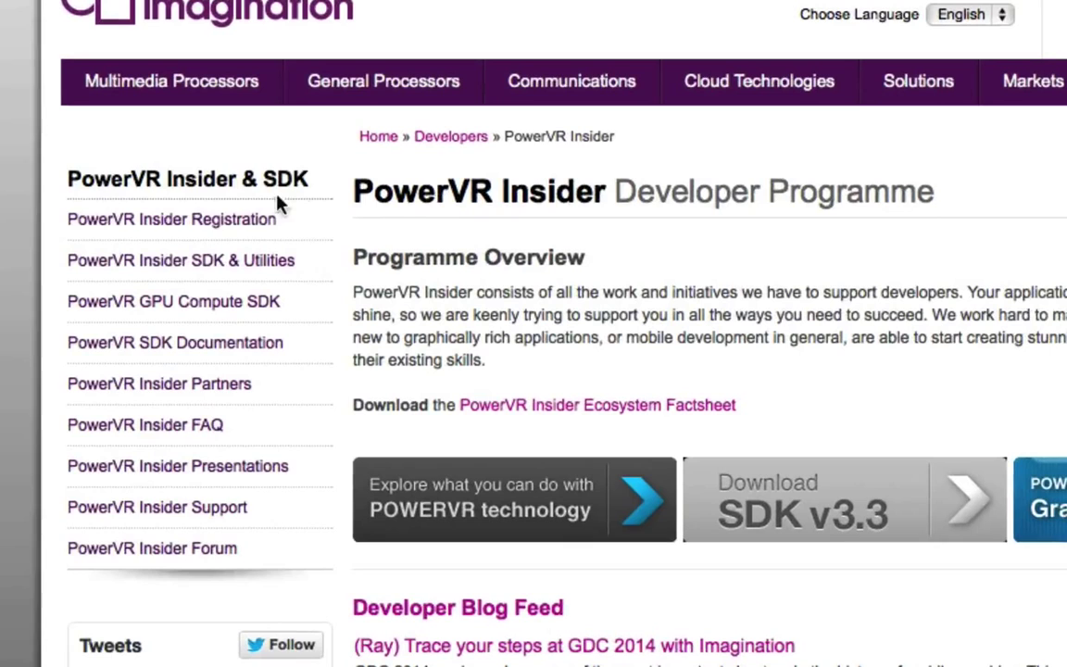
pyautogui.click(186, 269)
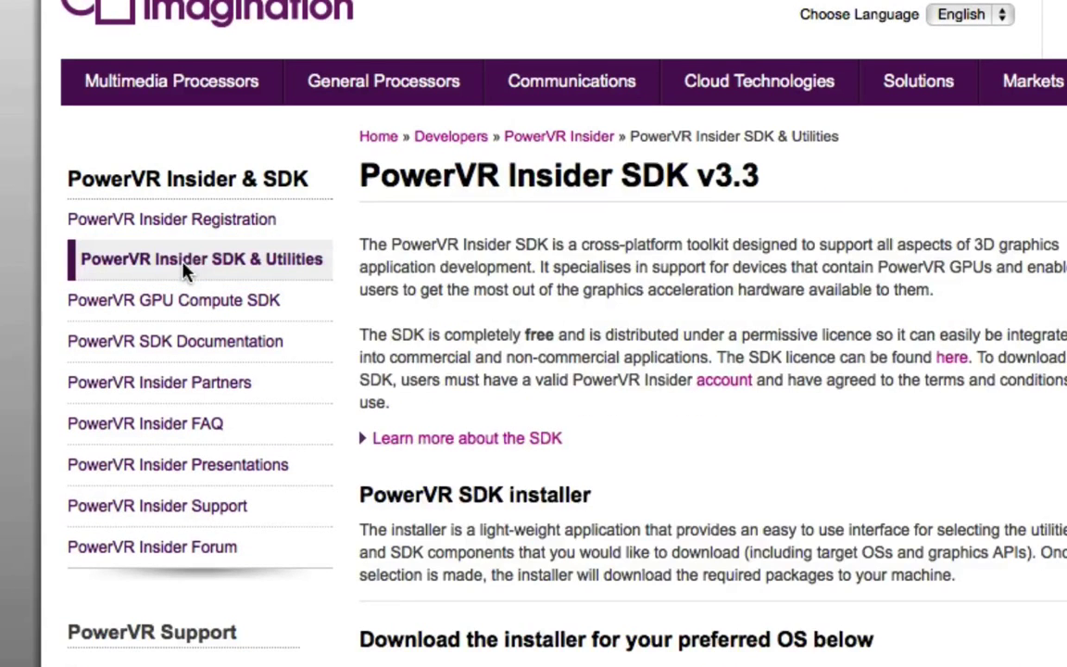
# - Request the Mac installer for PowerVR Insider SDK v3.3 and log in with the saved account credentials
pyautogui.scroll(-5, 714, 464)
pyautogui.moveTo(714, 541)
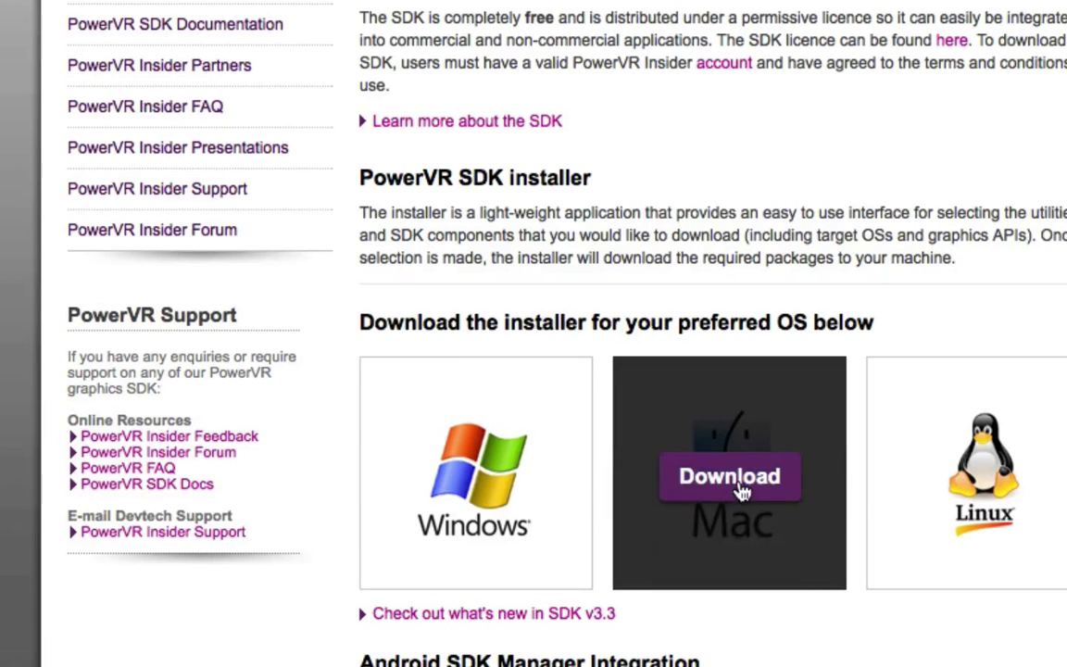
pyautogui.click(727, 489)
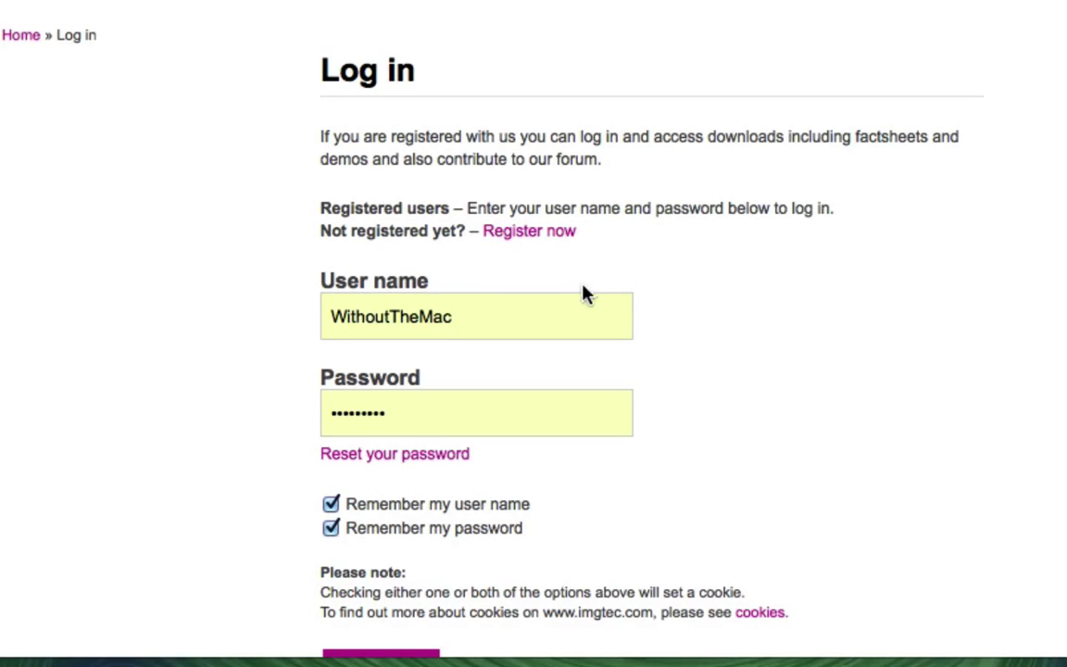
pyautogui.scroll(-1, 584, 292)
pyautogui.scroll(-2, 583, 291)
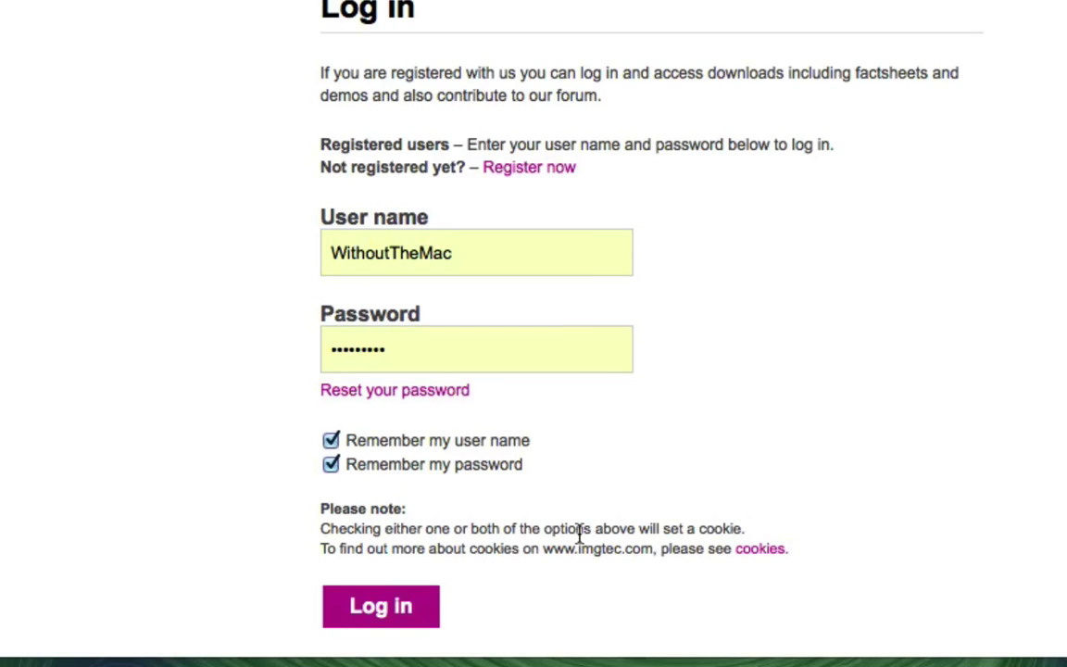
pyautogui.click(387, 607)
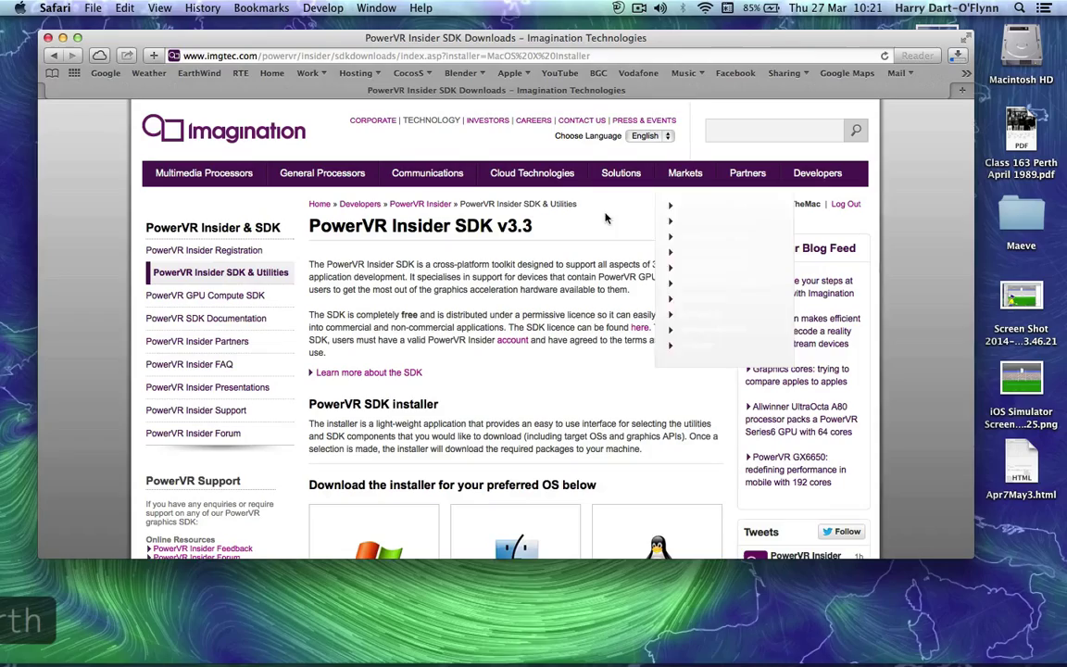
# - Switch to Finder and launch PowerVRSDKSetup-3.3 from the Downloads folder
pyautogui.moveTo(342, 644)
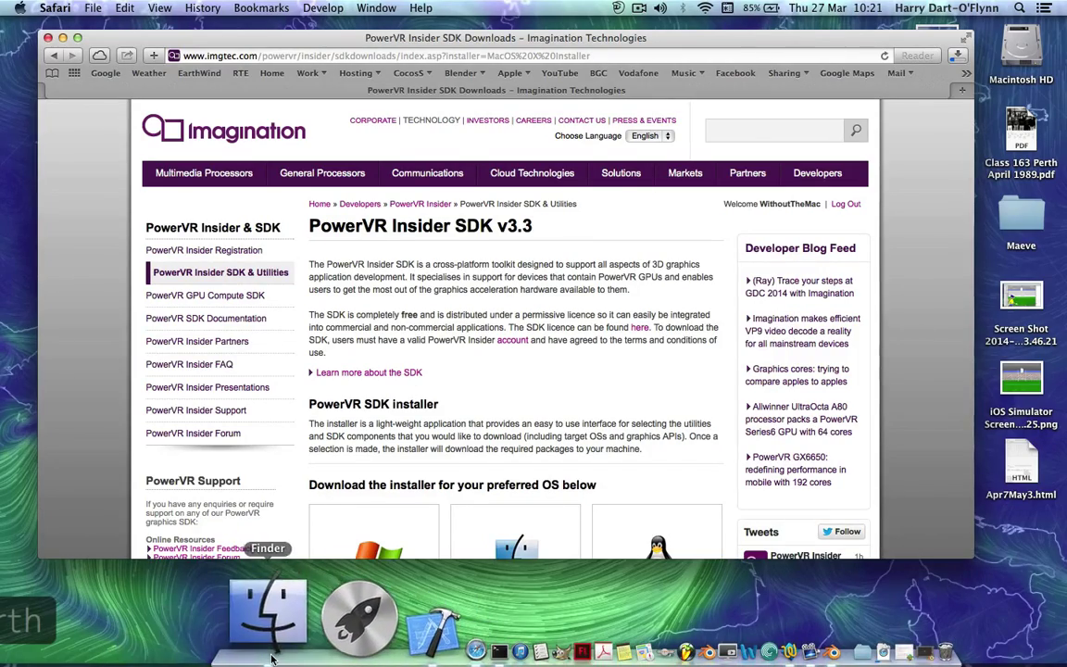
pyautogui.click(270, 611)
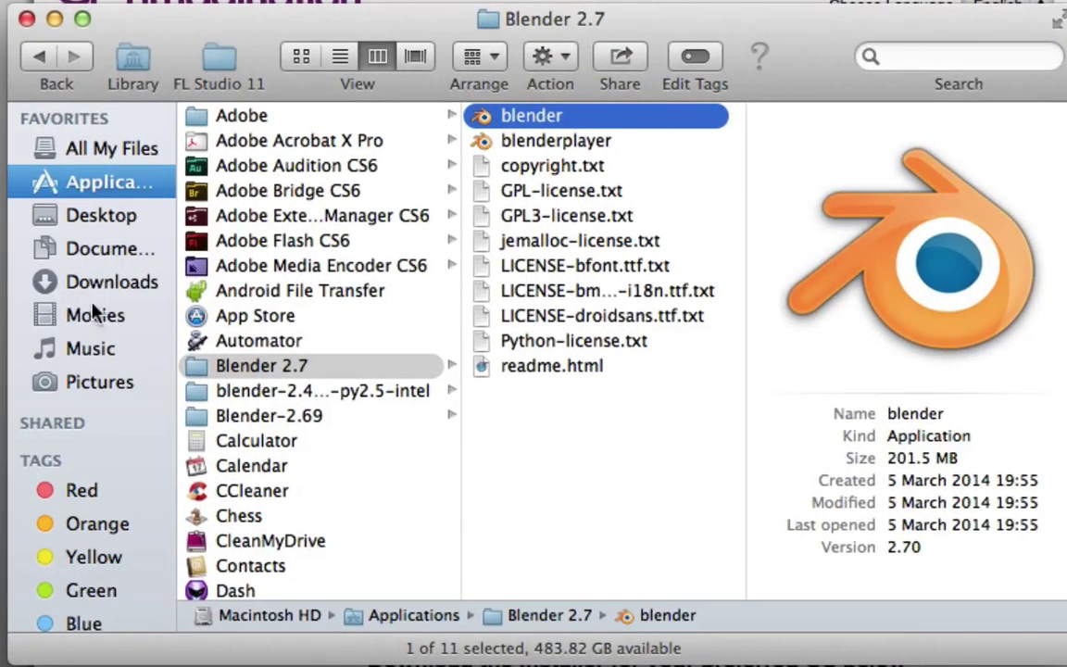
pyautogui.click(77, 250)
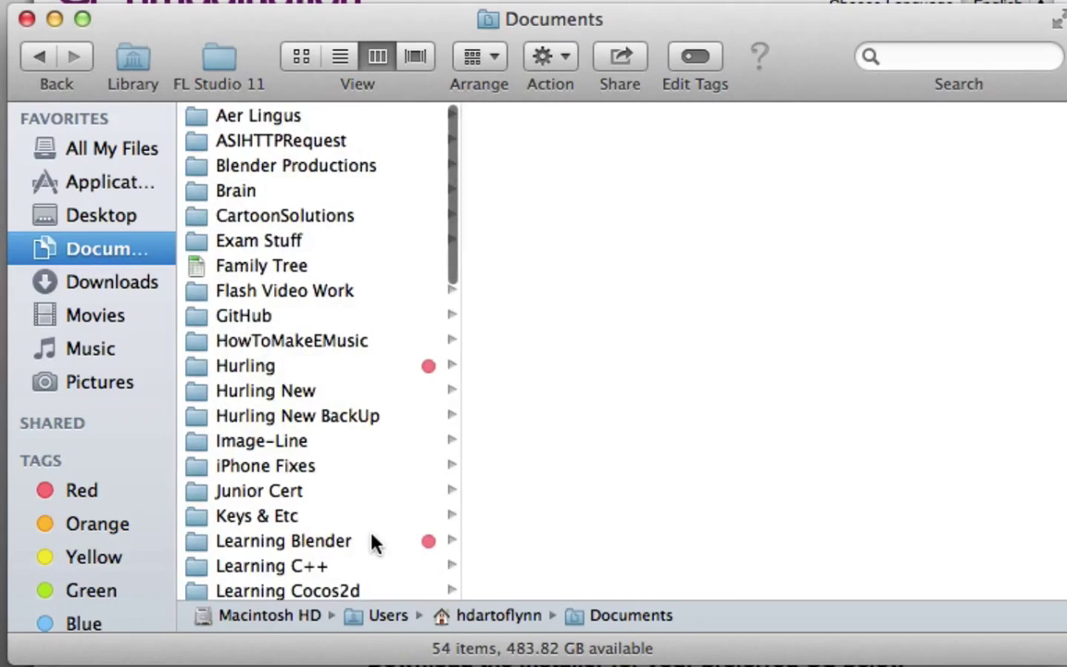
pyautogui.scroll(-5, 375, 540)
pyautogui.click(105, 282)
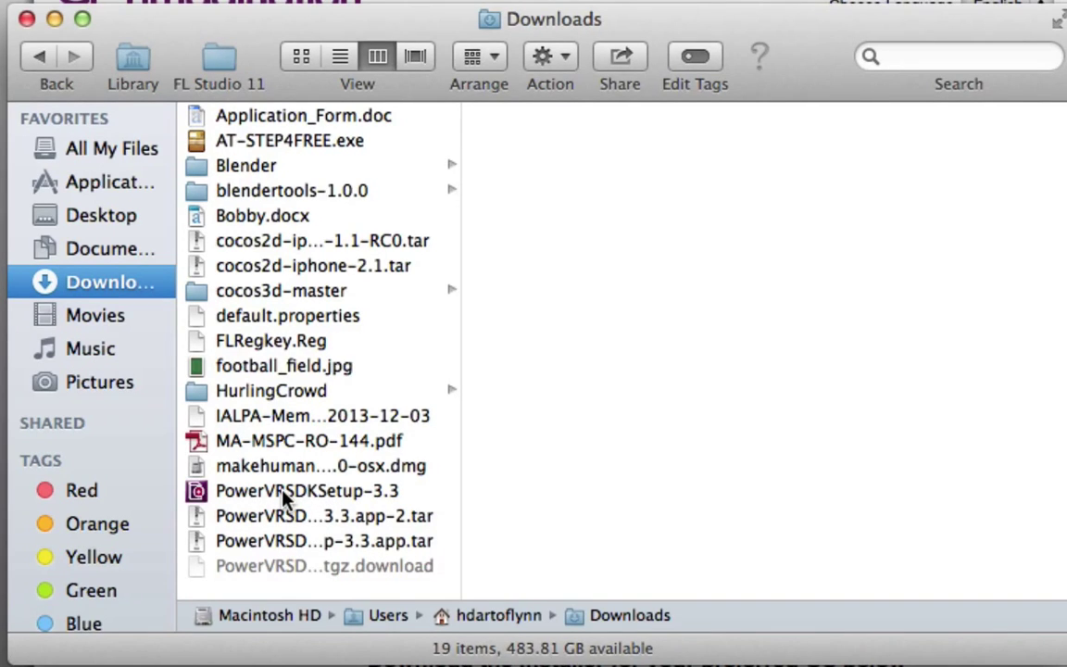
pyautogui.doubleClick(287, 500)
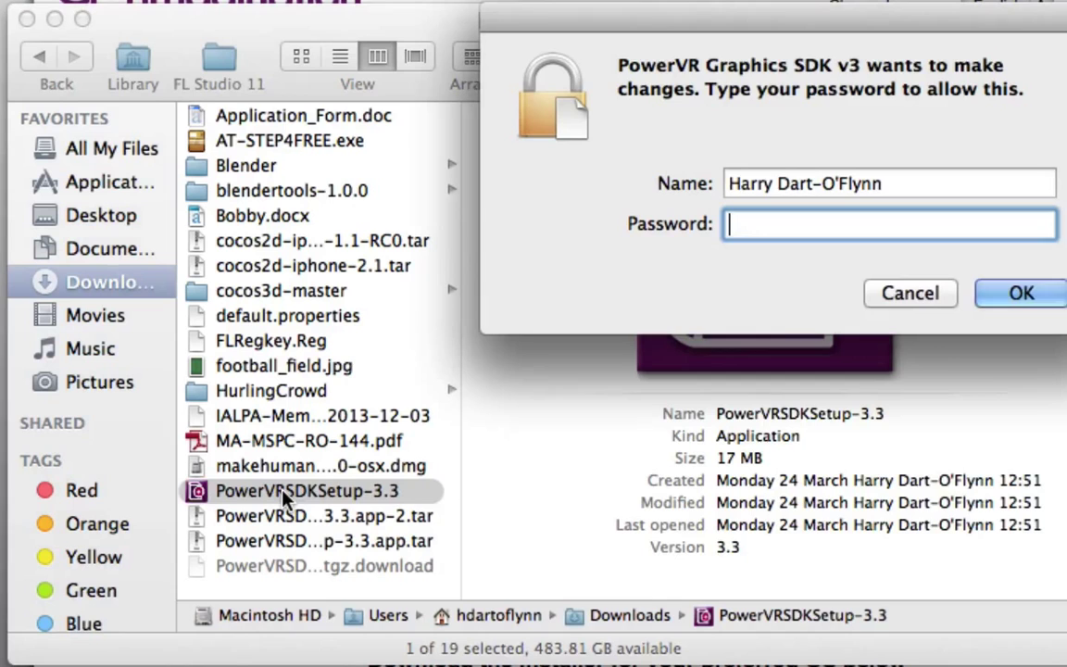
# - Enter the Mac account password to authorize the PowerVR Graphics SDK installer
pyautogui.write('•••••')
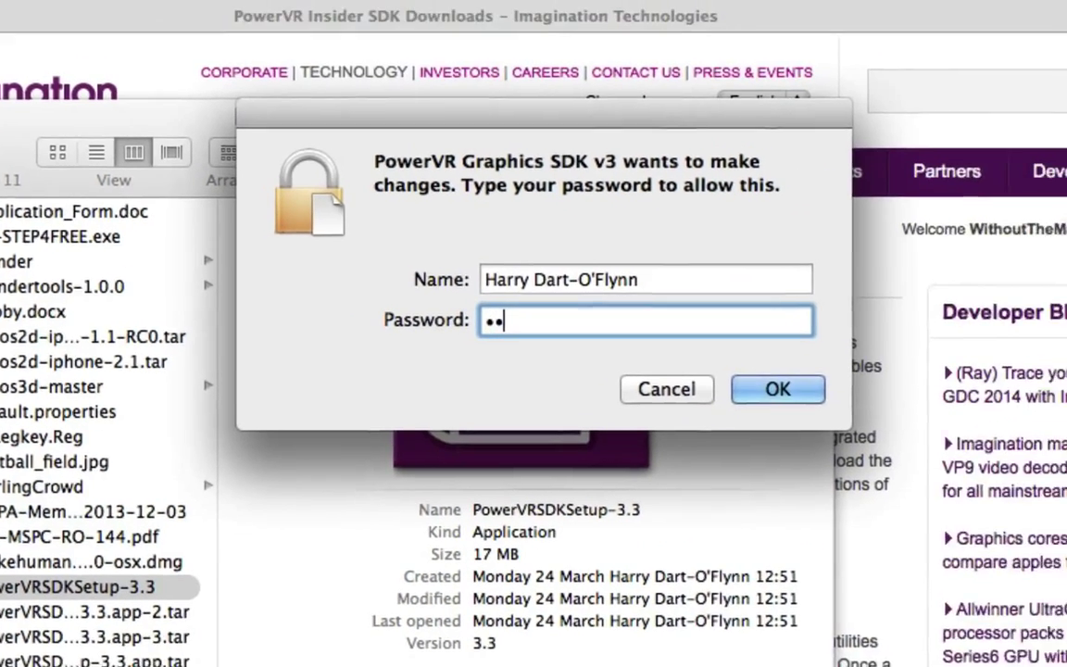
pyautogui.write('•••••')
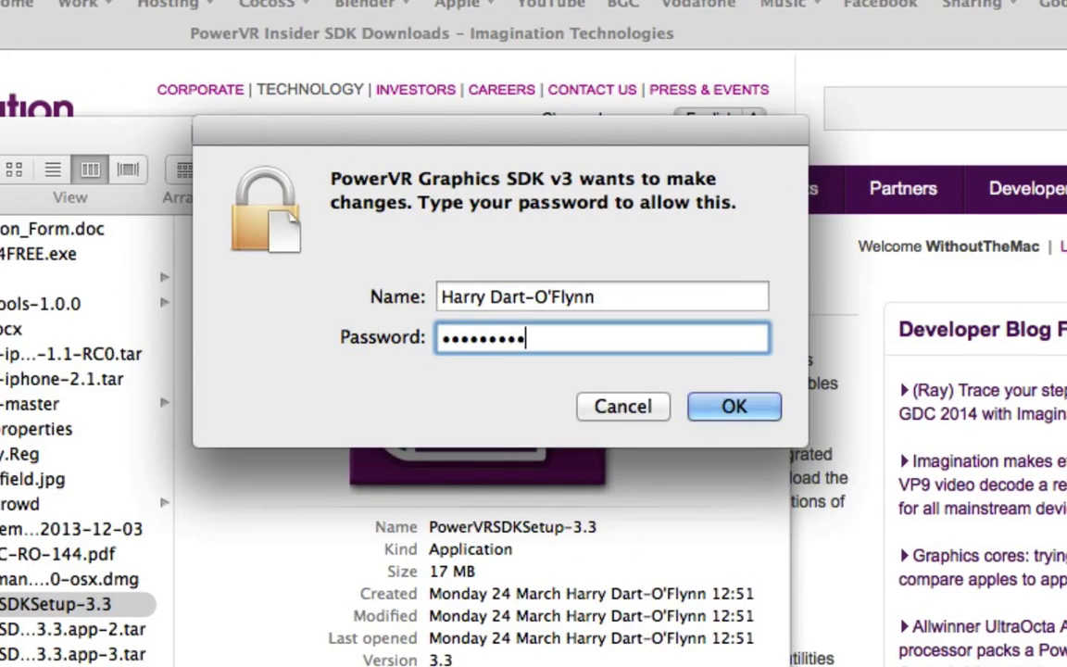
pyautogui.press('Return')
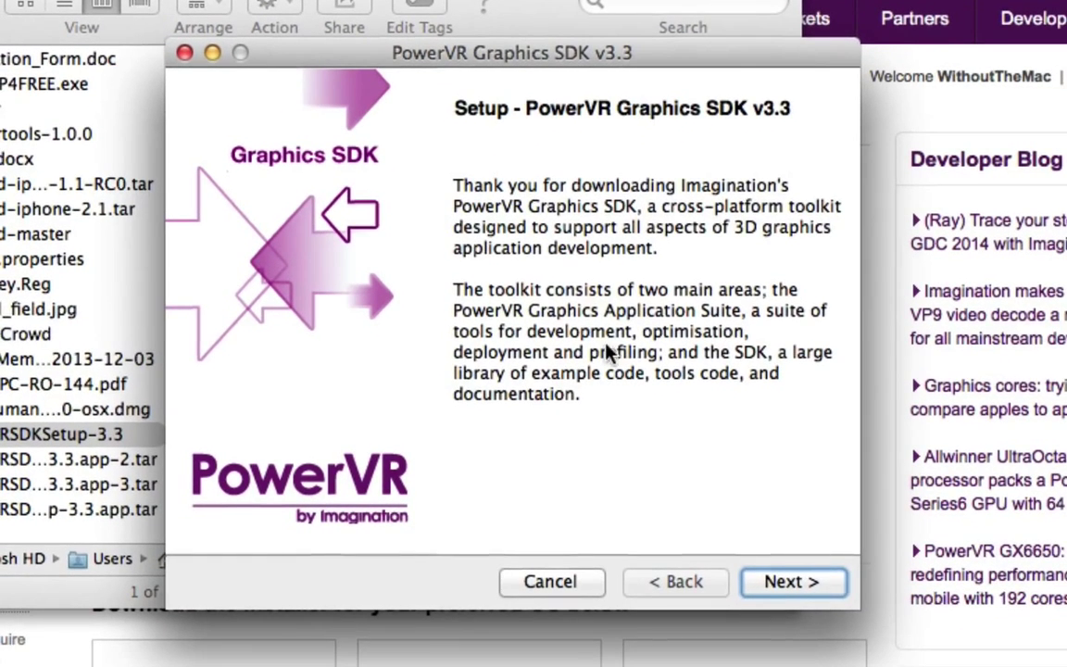
# - Accept the PowerVR Graphics SDK license agreement and continue to the component selection
pyautogui.click(776, 585)
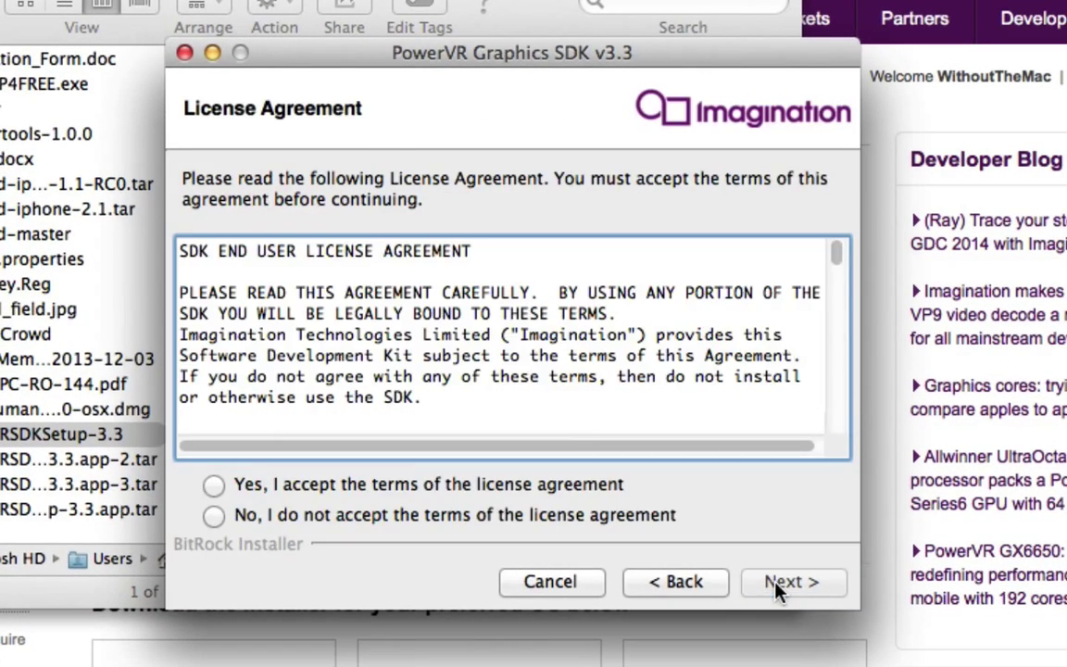
pyautogui.click(215, 496)
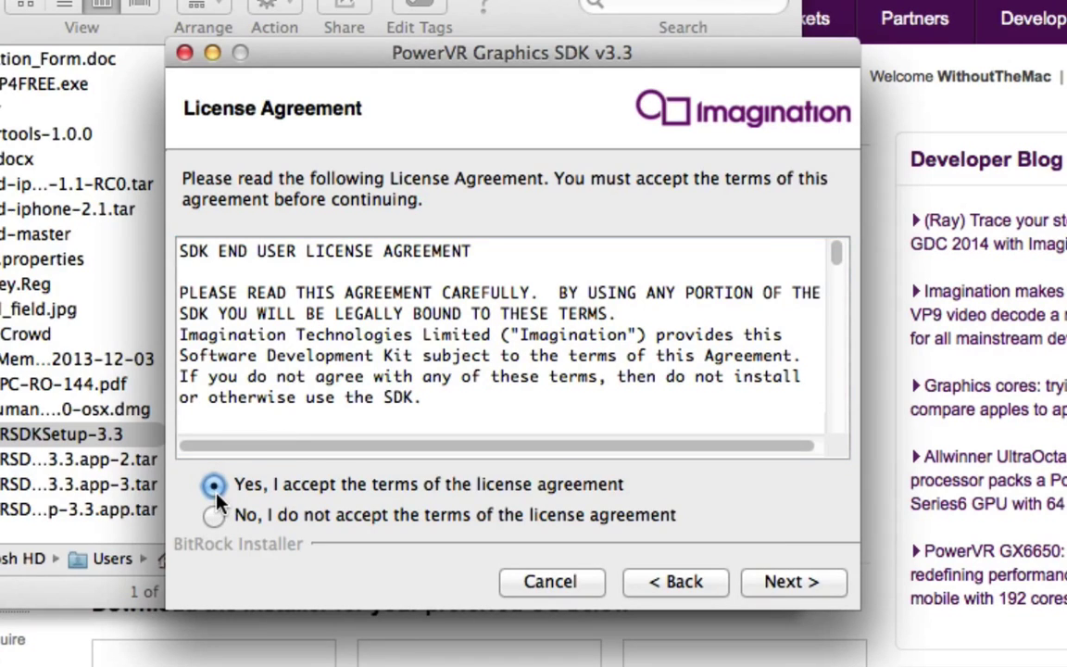
pyautogui.click(797, 596)
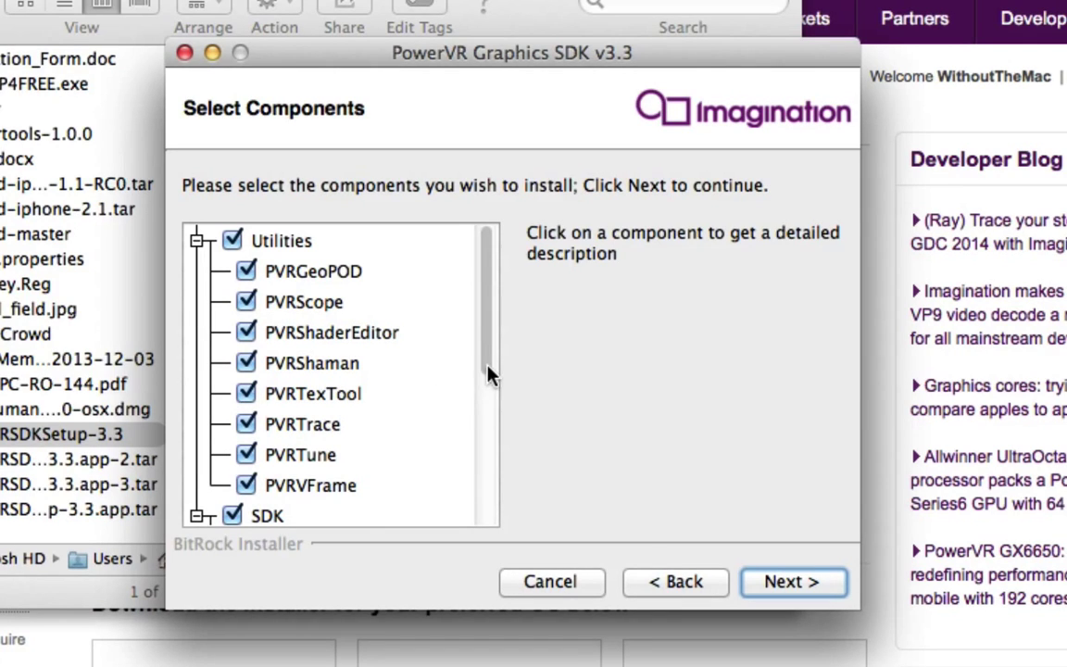
# - Leave SDK out of the selected components while keeping Utilities, continue to the install directories, and abort the installation
pyautogui.moveTo(490, 375); pyautogui.dragTo(503, 516)
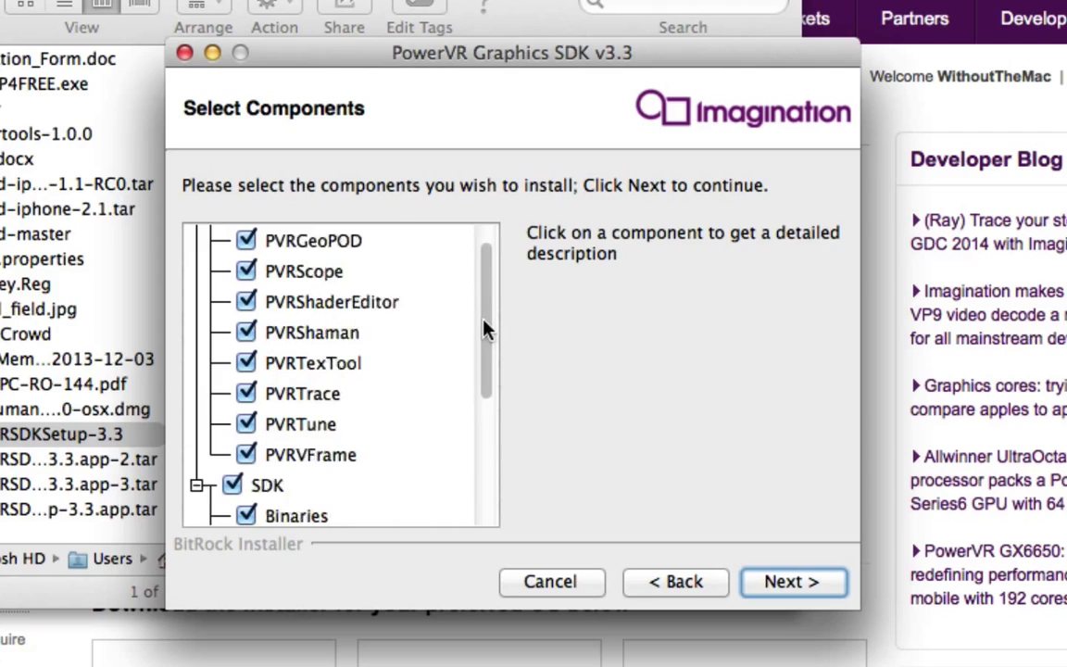
pyautogui.scroll(1, 488, 290)
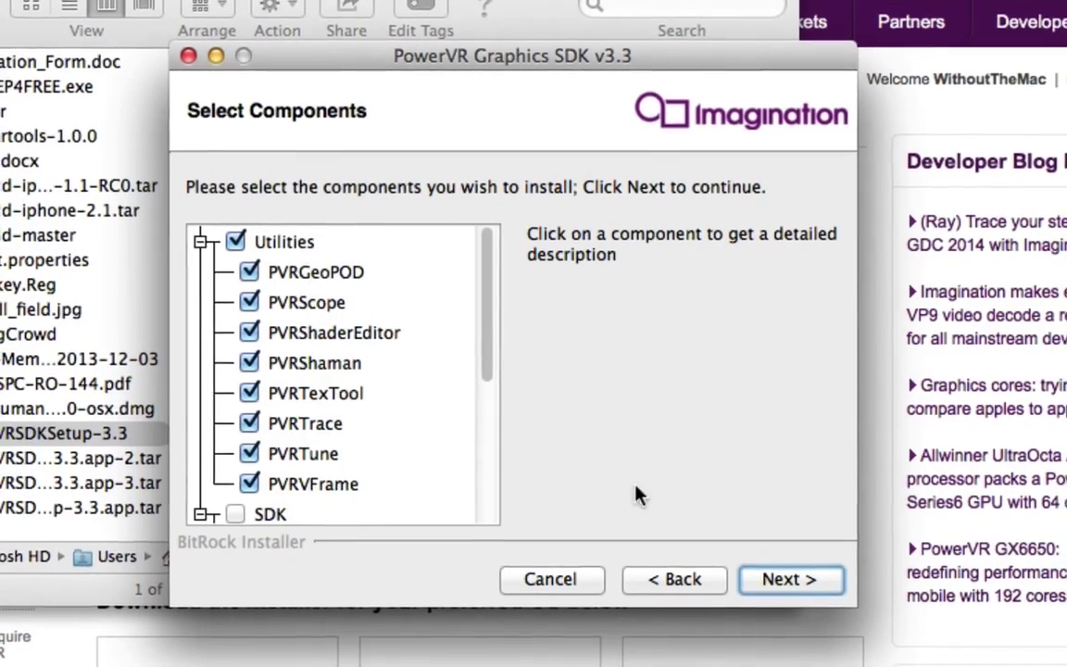
pyautogui.click(788, 587)
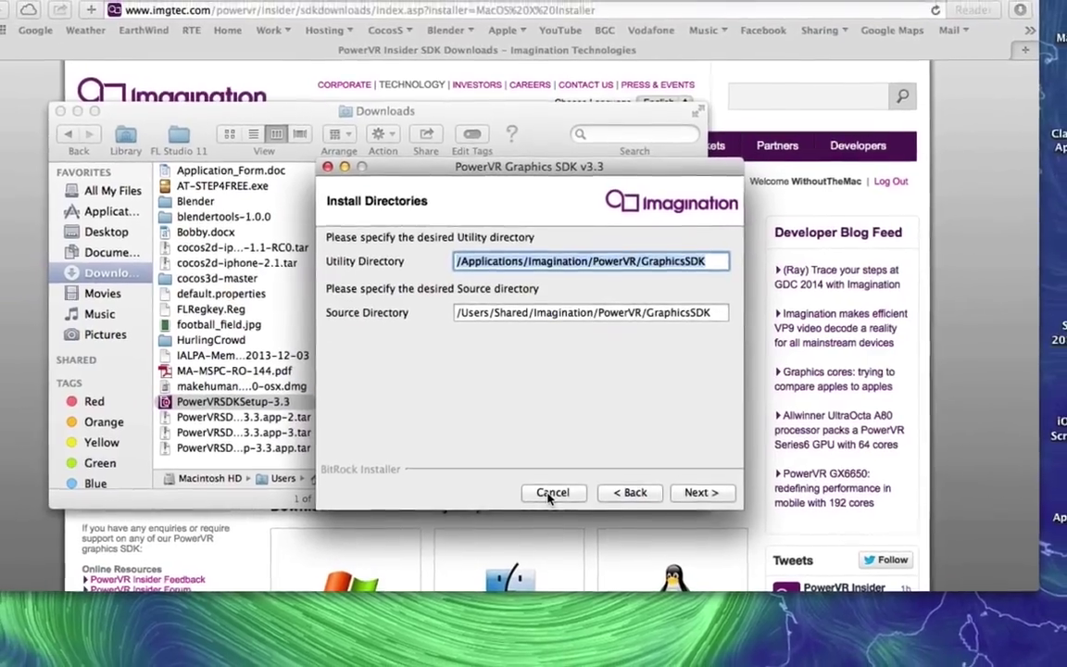
pyautogui.click(551, 493)
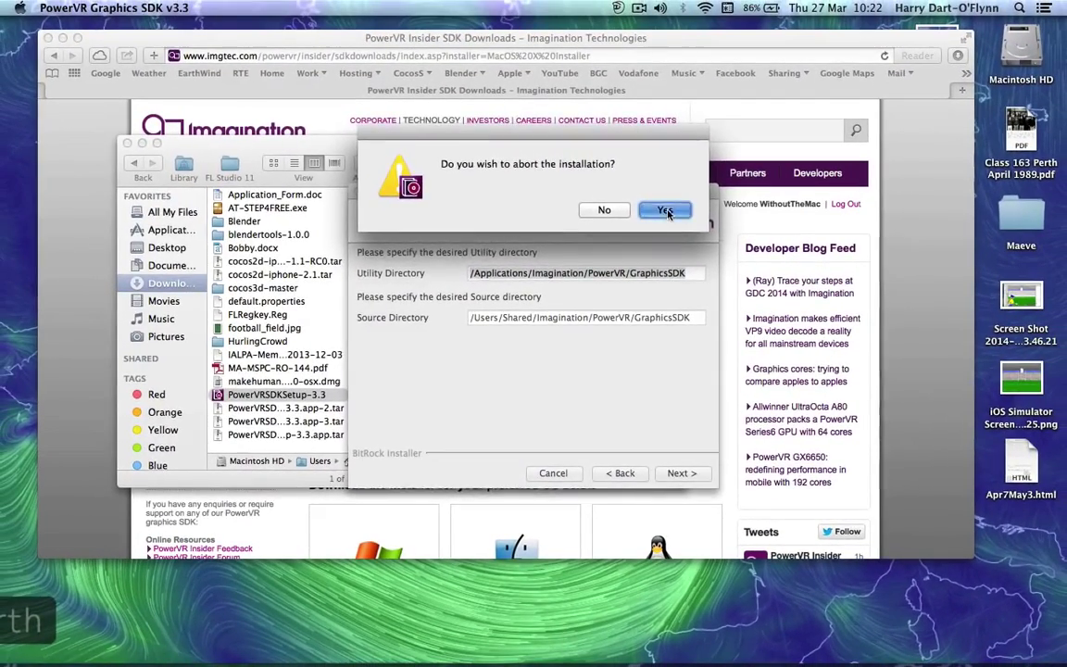
pyautogui.click(665, 210)
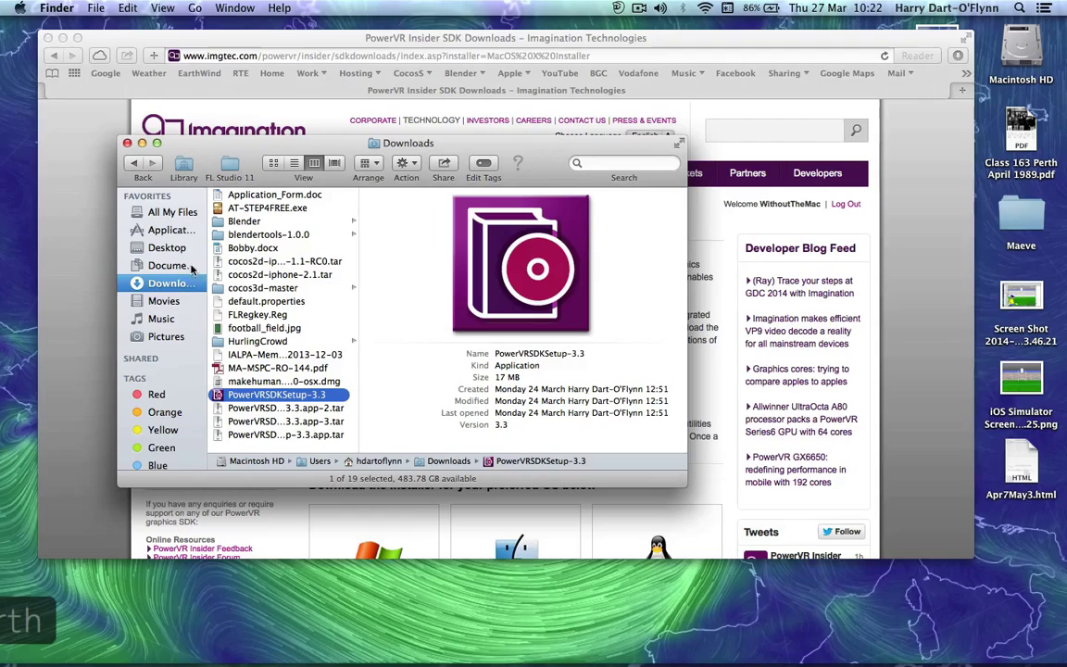
# - Browse to the GraphicsSDK folder inside Imagination/PowerVR in the Applications folder
pyautogui.click(169, 232)
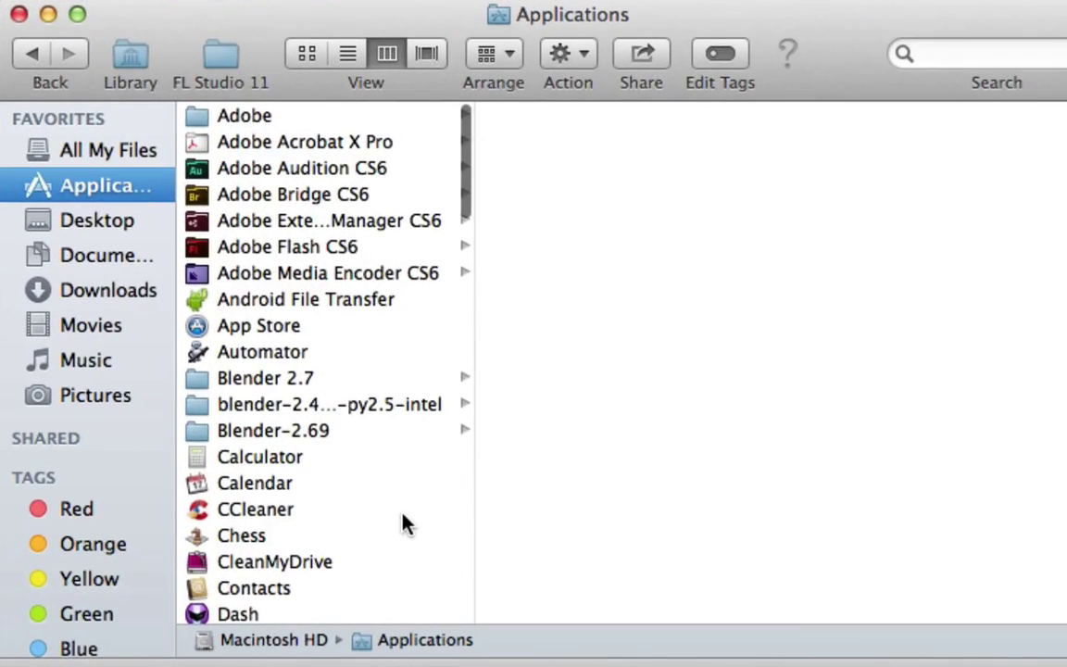
pyautogui.scroll(-5, 318, 398)
pyautogui.scroll(-6, 403, 522)
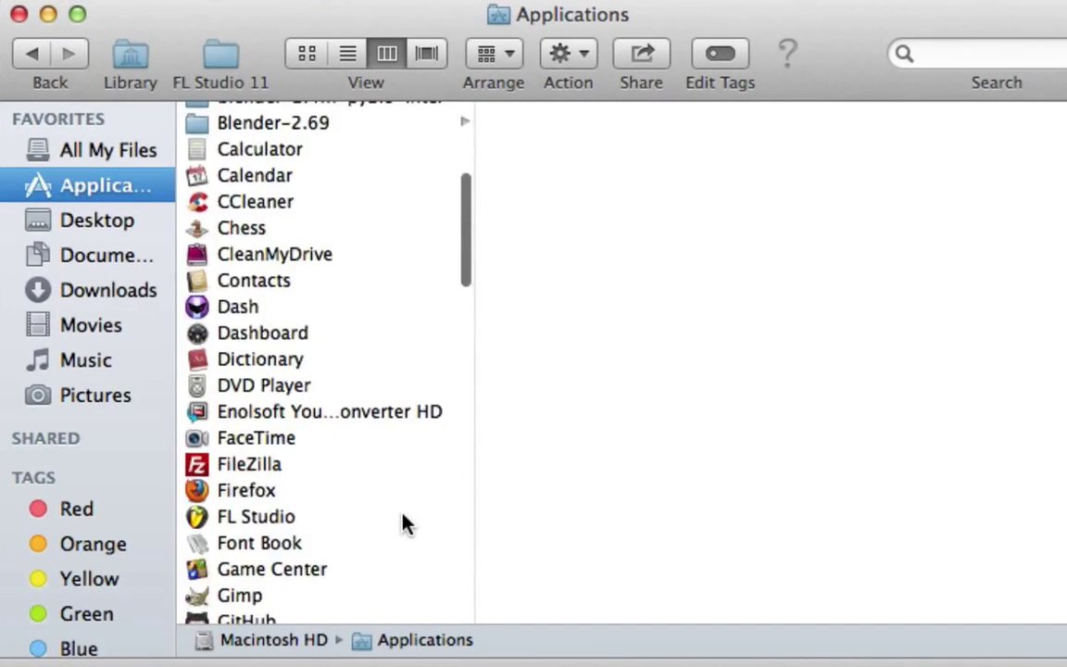
pyautogui.click(294, 477)
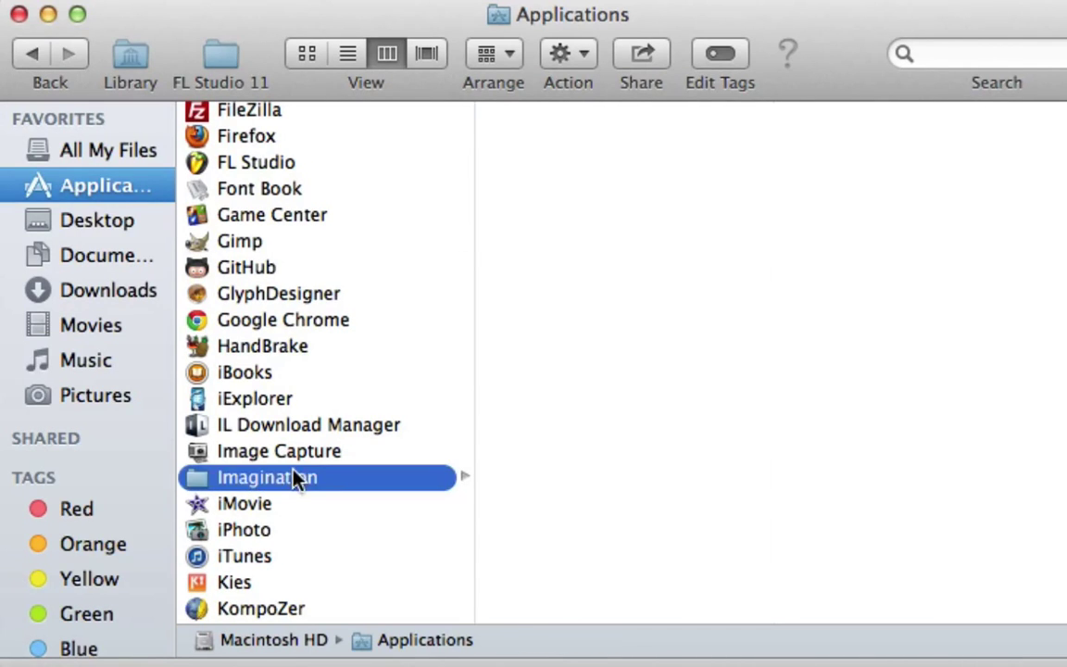
pyautogui.click(577, 120)
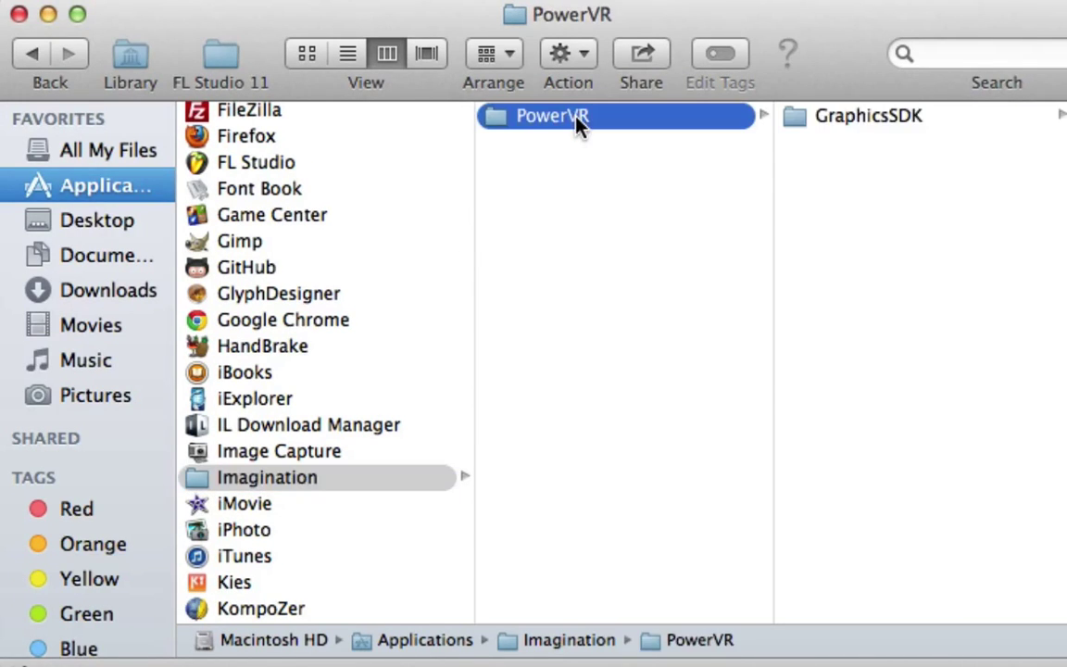
pyautogui.click(850, 123)
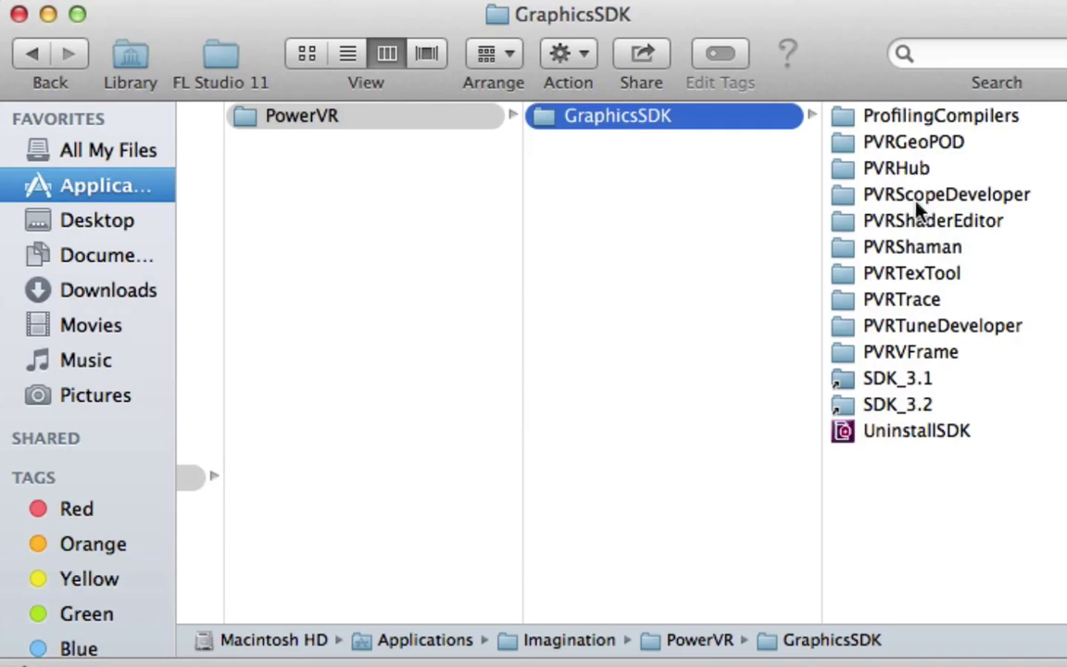
# - Open the OSX_x86 Blender plugin folder under PVRGeoPOD/Plugins/Blender
pyautogui.click(891, 147)
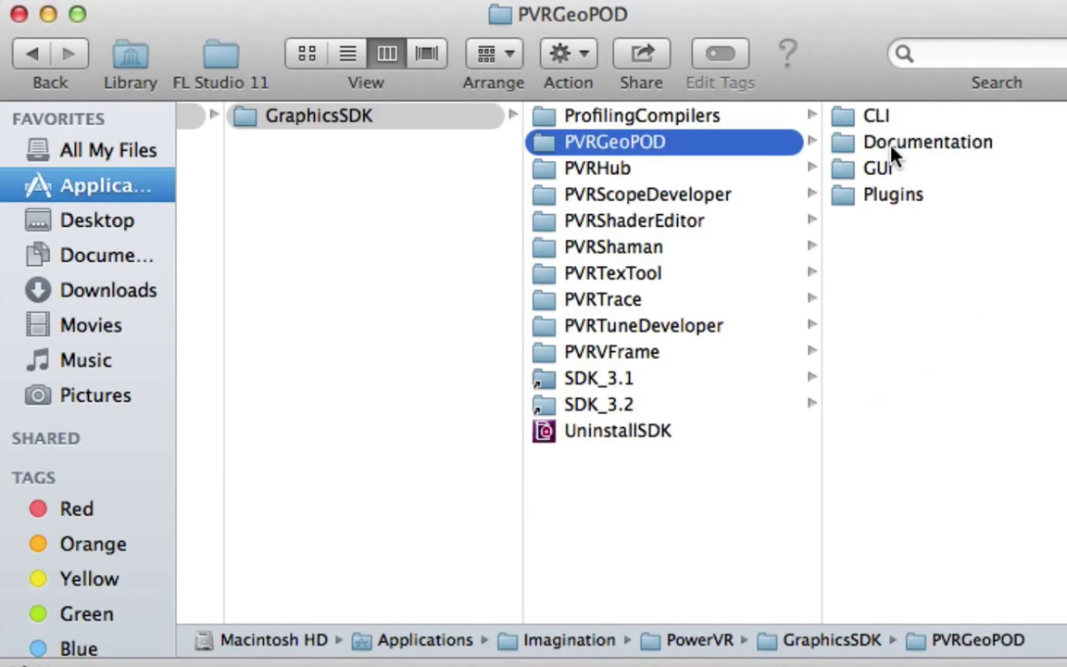
pyautogui.click(887, 194)
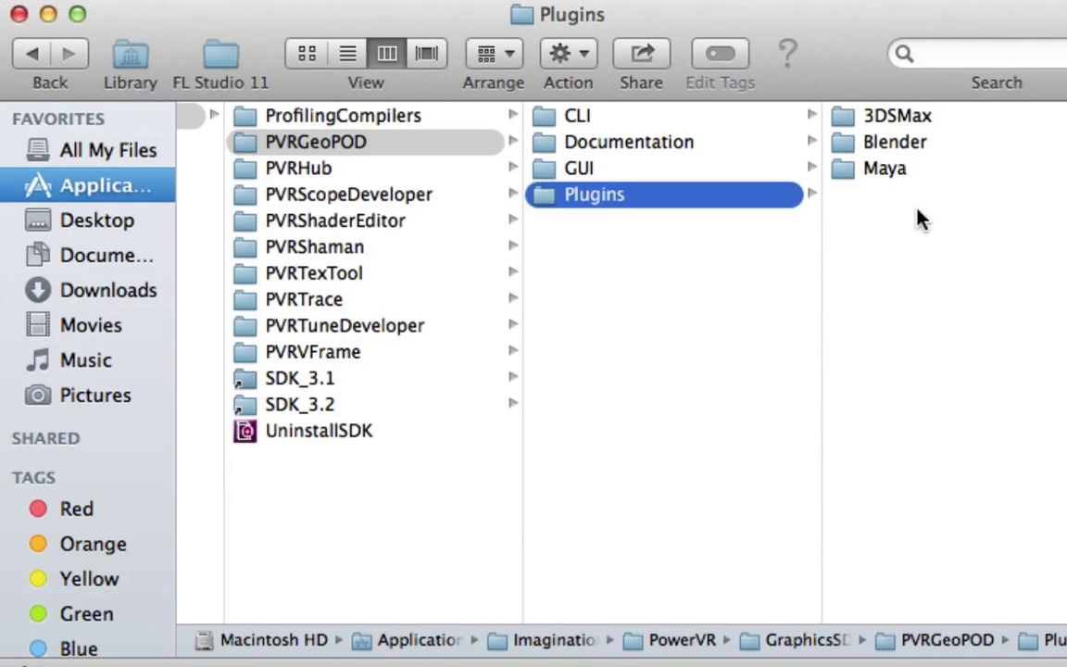
pyautogui.click(876, 144)
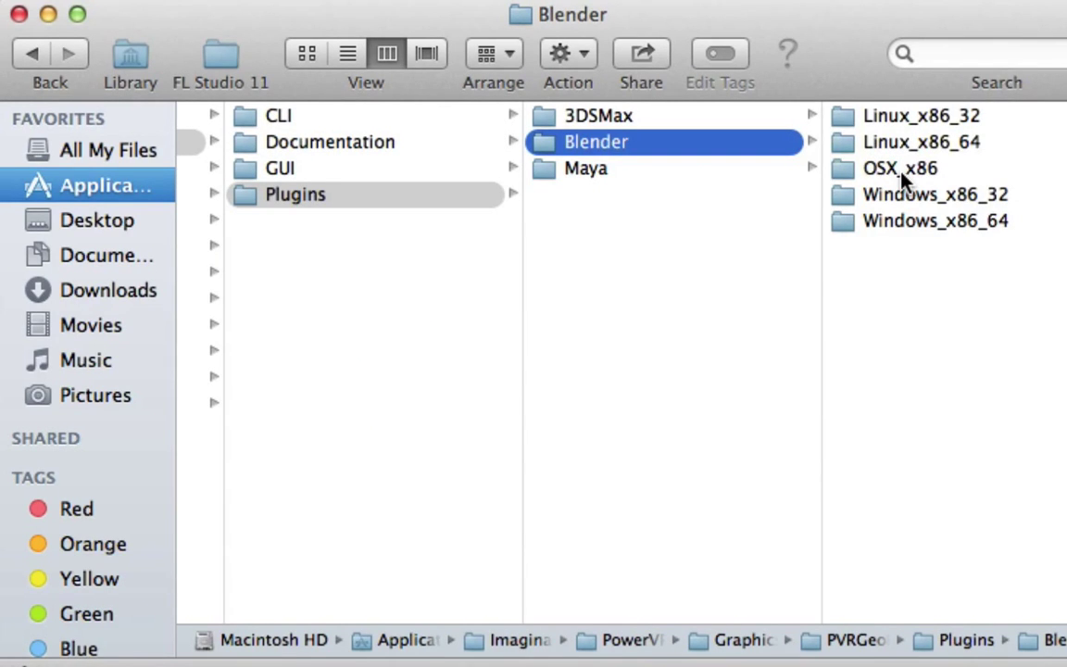
pyautogui.click(901, 171)
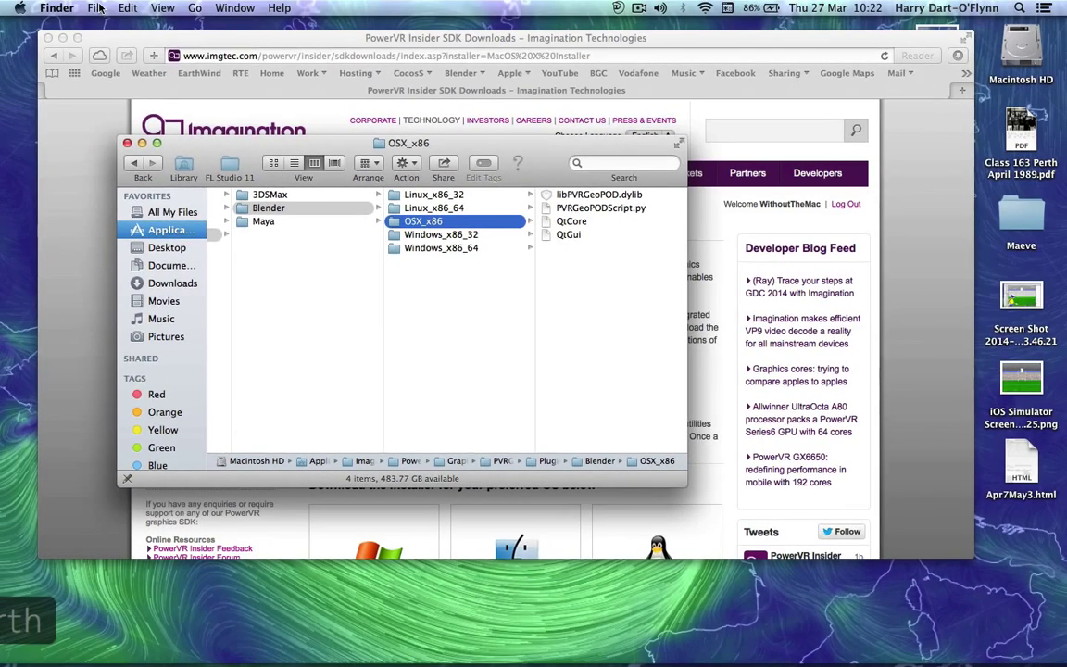
# - In a new Finder window, open the Blender 2.7 folder in Applications and show the blender application's package contents
pyautogui.click(97, 8)
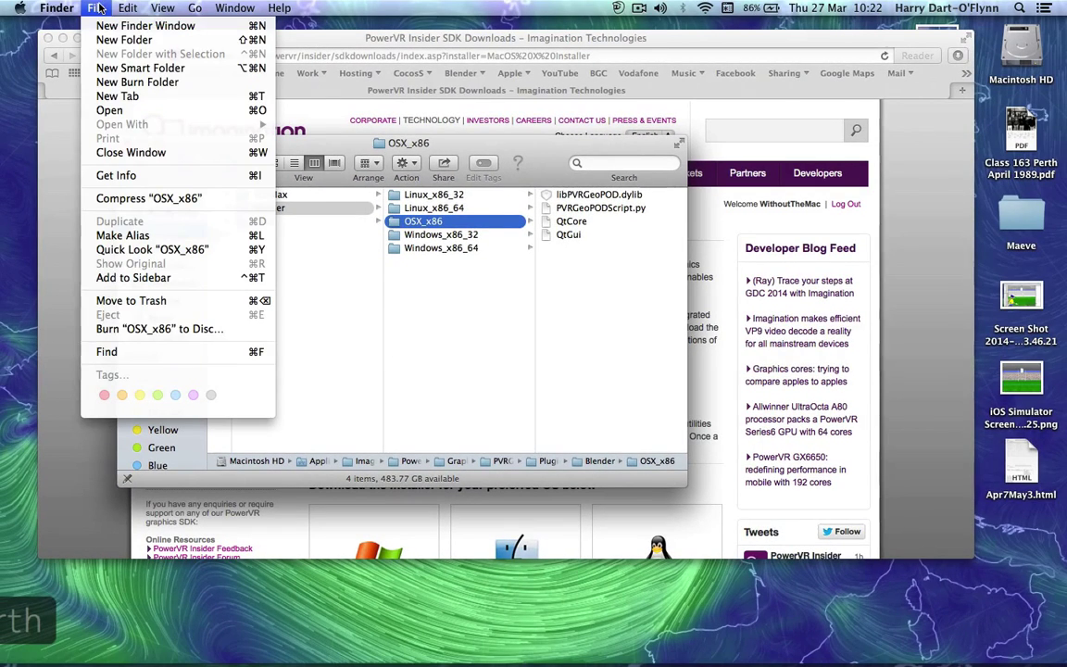
pyautogui.click(102, 26)
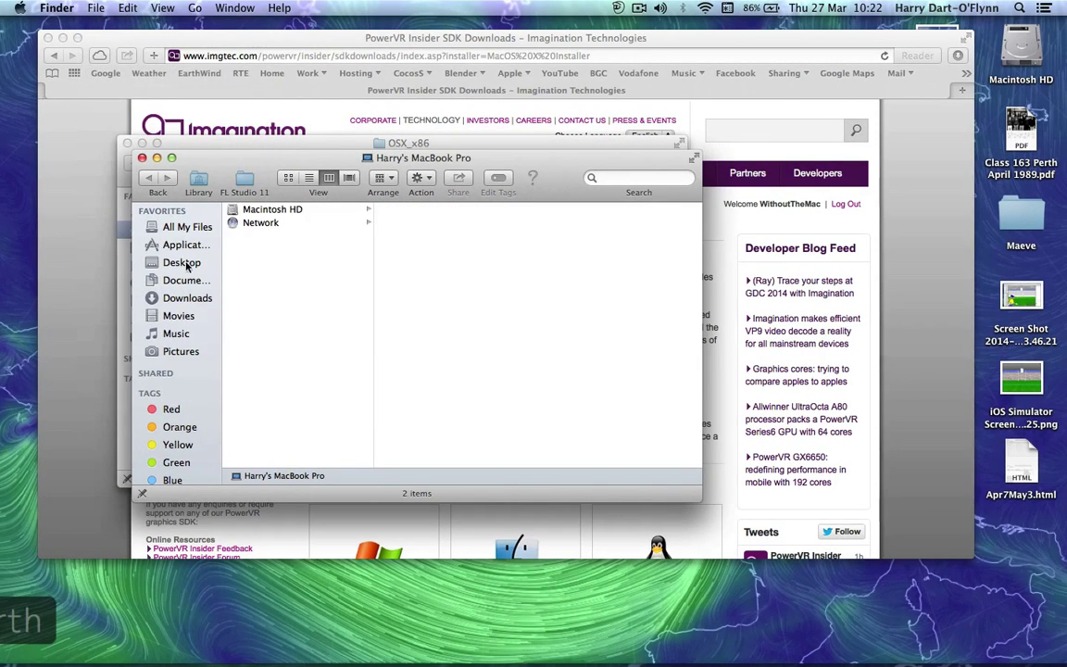
pyautogui.click(178, 244)
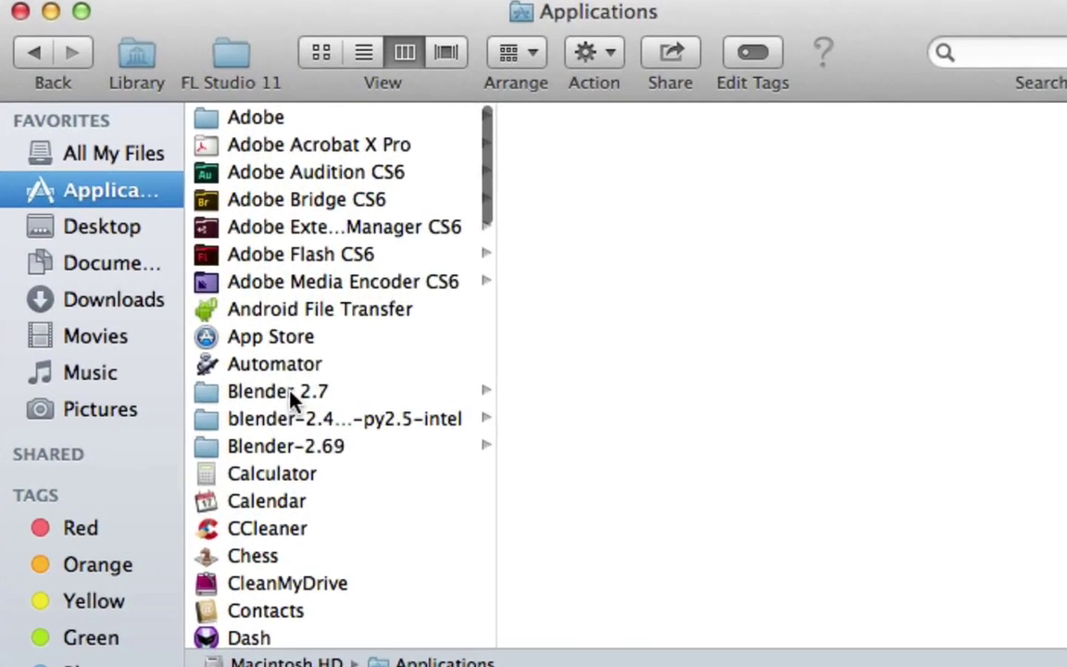
pyautogui.click(274, 344)
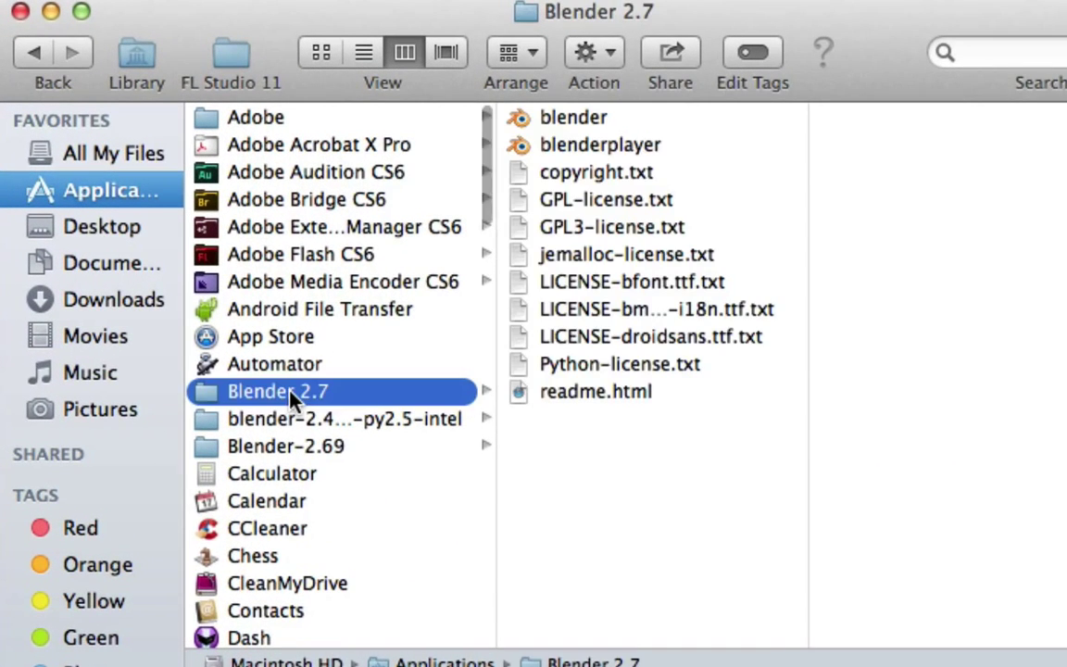
pyautogui.click(548, 115)
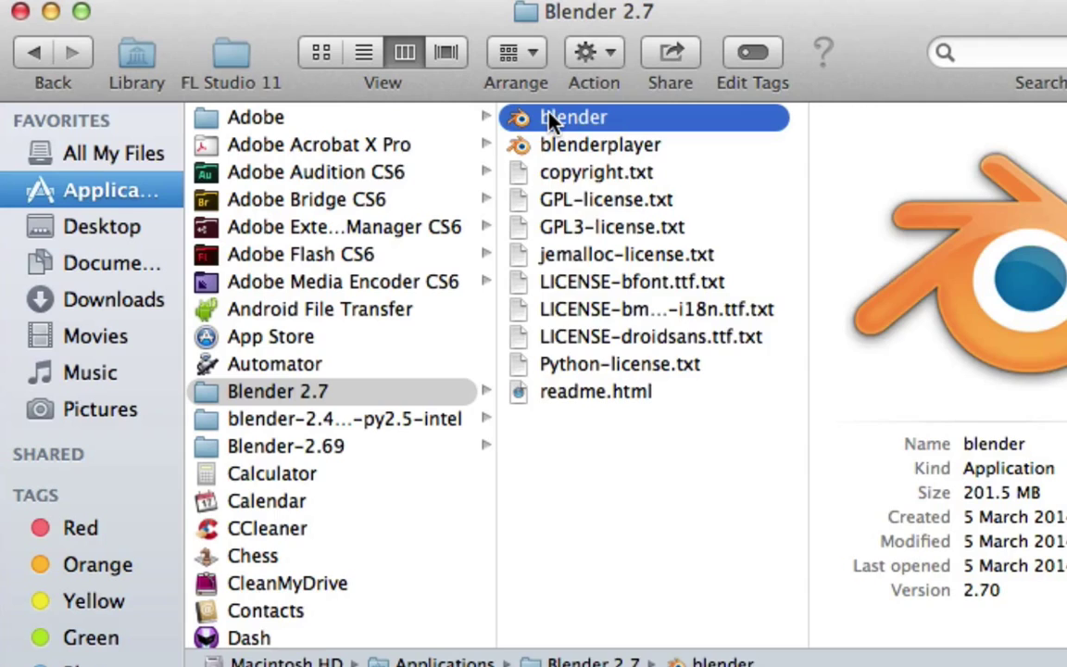
pyautogui.rightClick(549, 115)
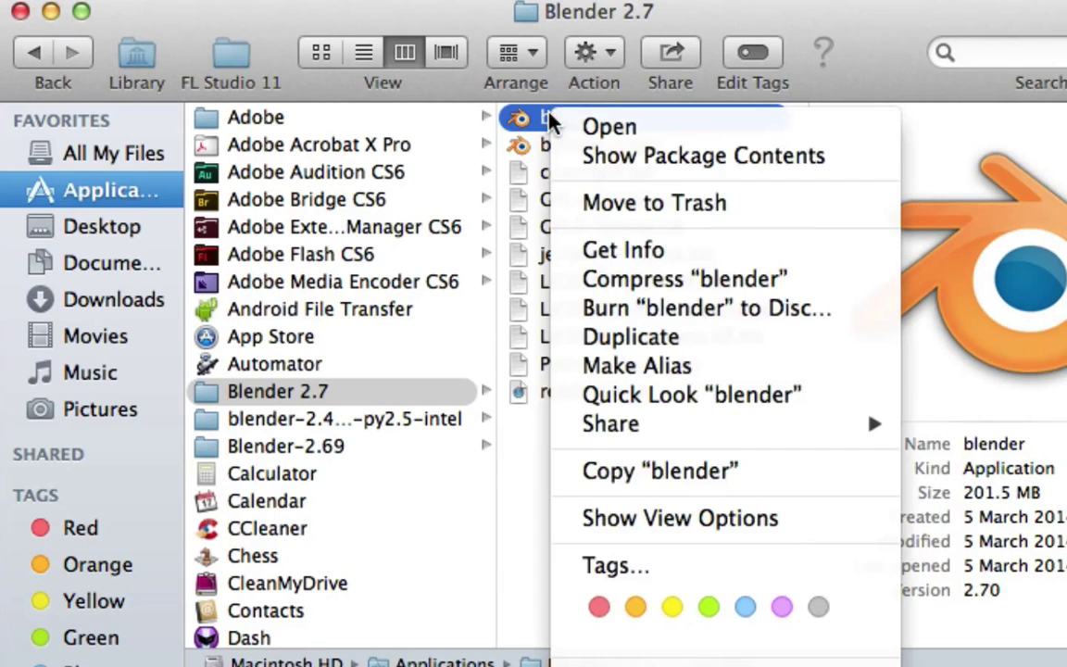
pyautogui.click(601, 154)
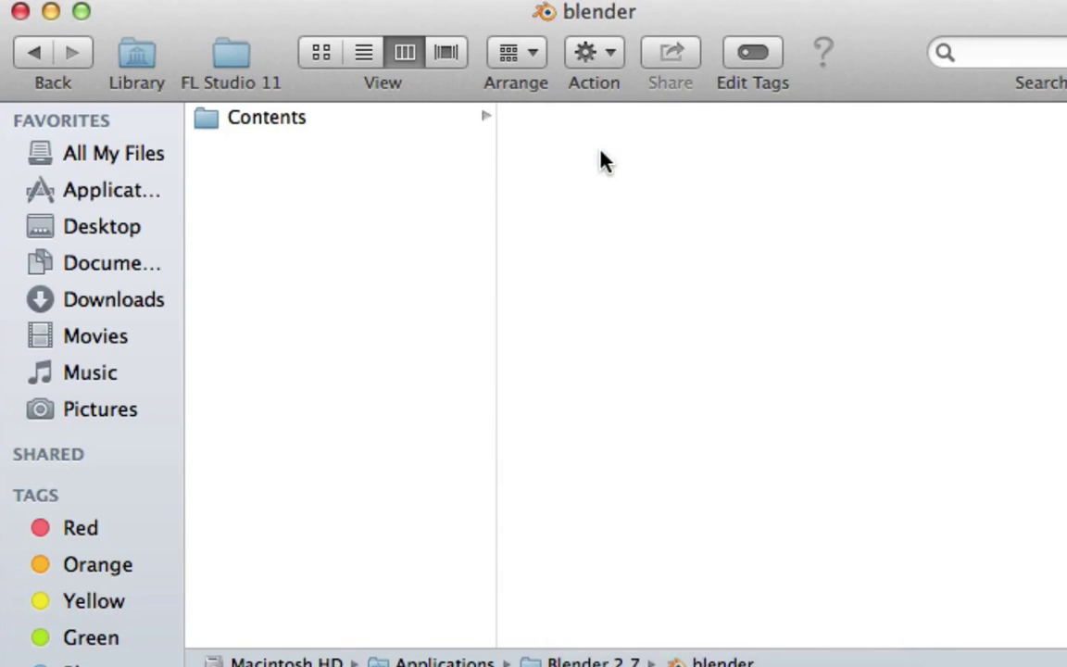
# - Browse through Contents/MacOS/2.70/scripts to the addons folder inside the blender package
pyautogui.click(319, 126)
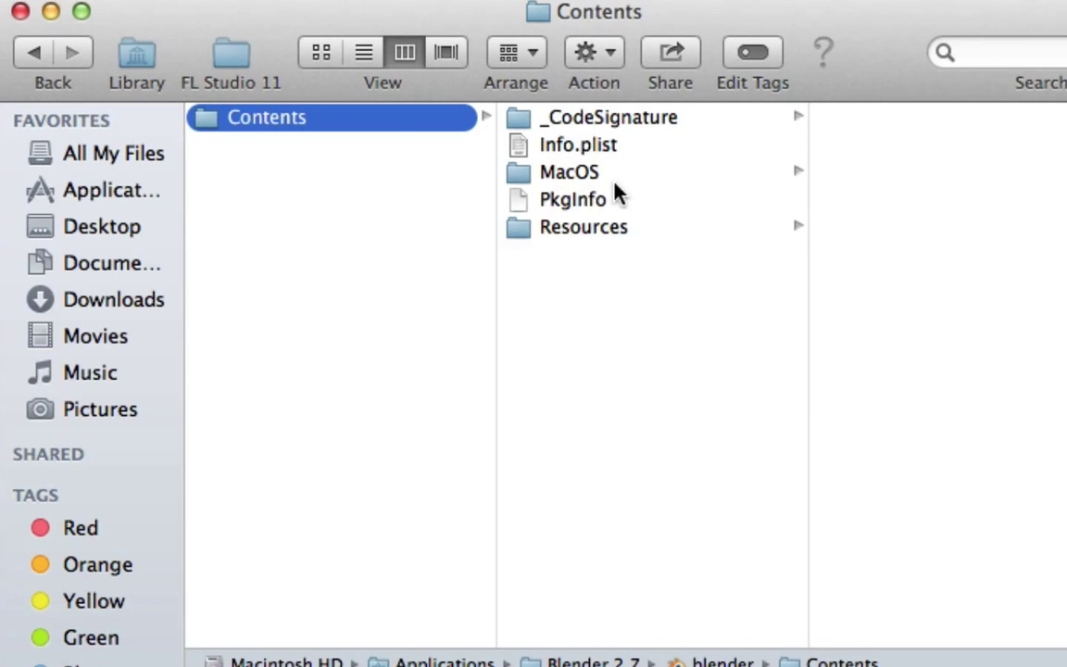
pyautogui.click(589, 176)
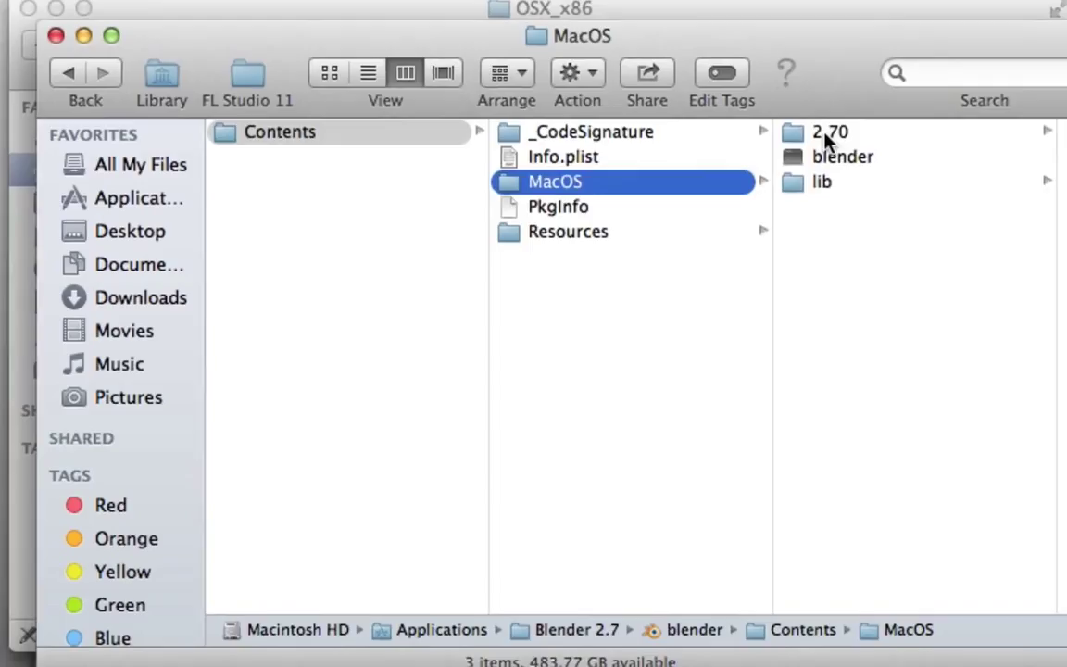
pyautogui.click(824, 139)
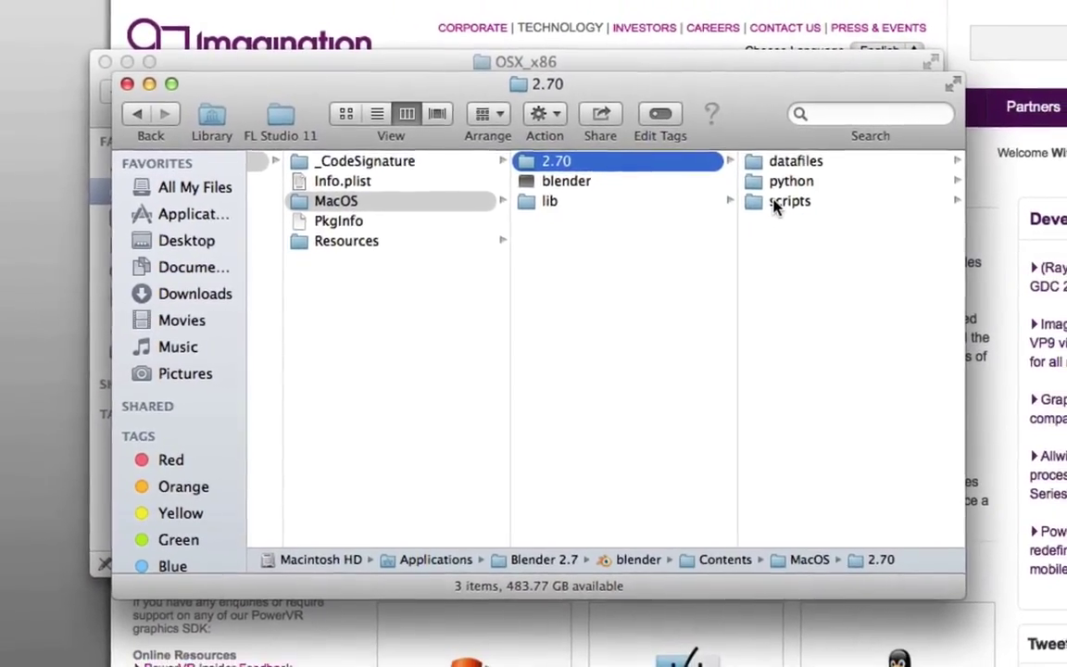
pyautogui.click(824, 186)
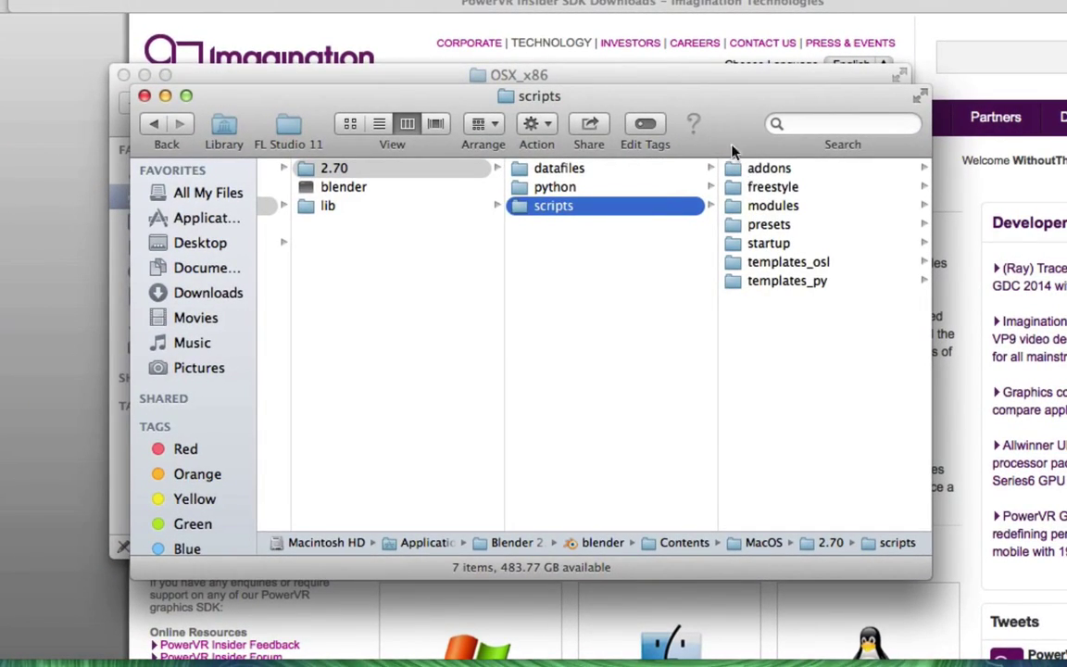
pyautogui.moveTo(722, 136); pyautogui.dragTo(582, 204)
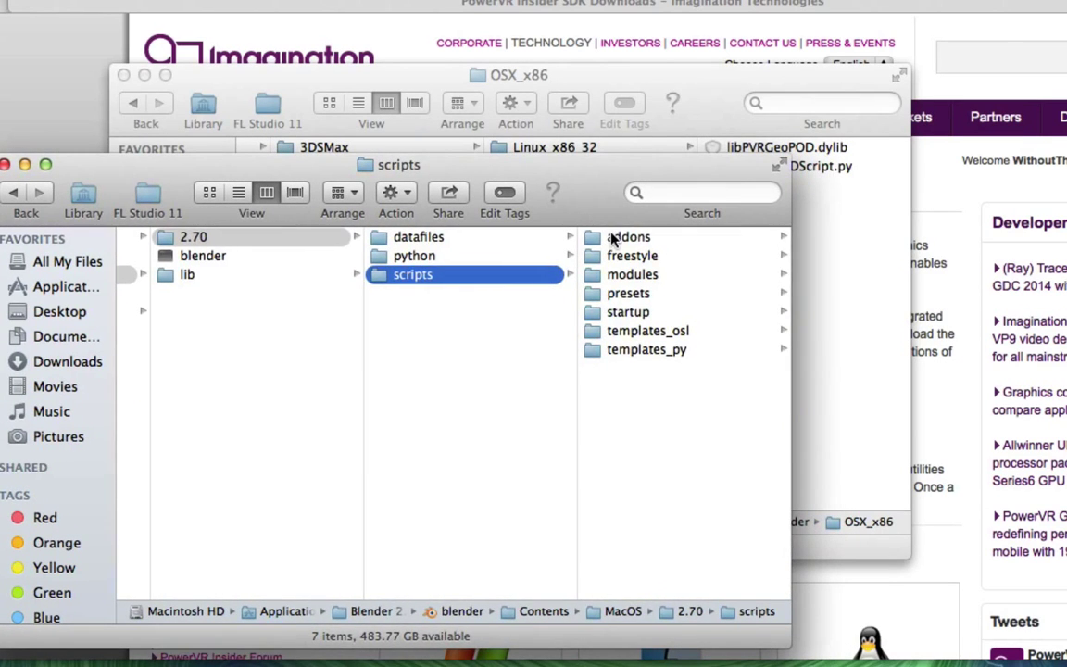
pyautogui.click(613, 238)
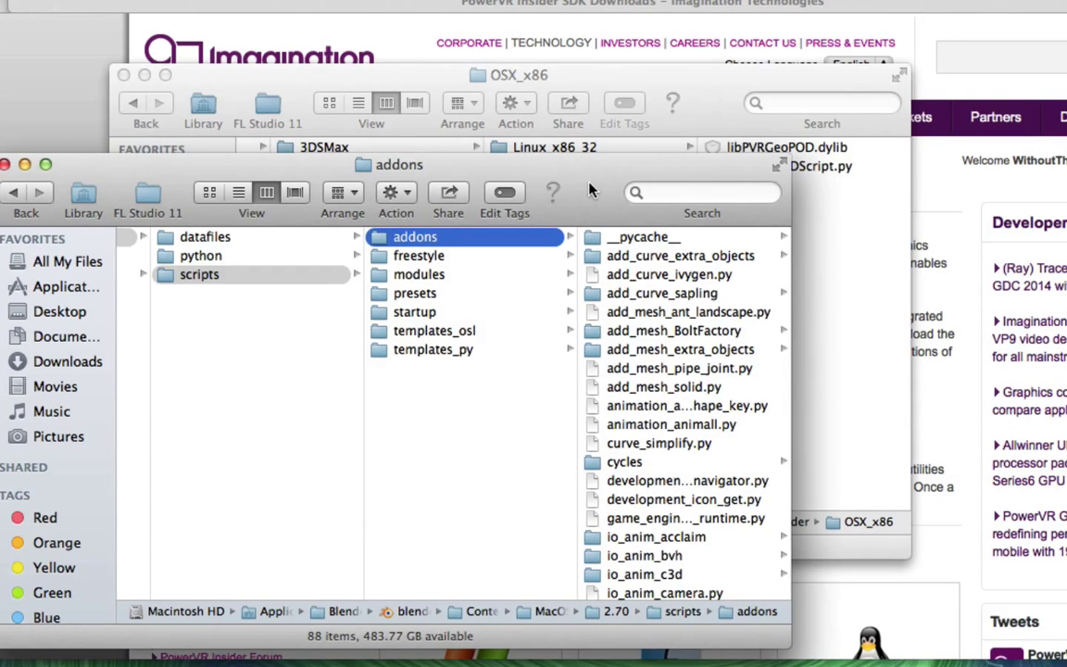
# - Copy libPVRGeoPOD.dylib, PVRGeoPODScript.py, QtCore and QtGui from the OSX_x86 plugin folder
pyautogui.moveTo(593, 190); pyautogui.dragTo(647, 318)
pyautogui.click(778, 234)
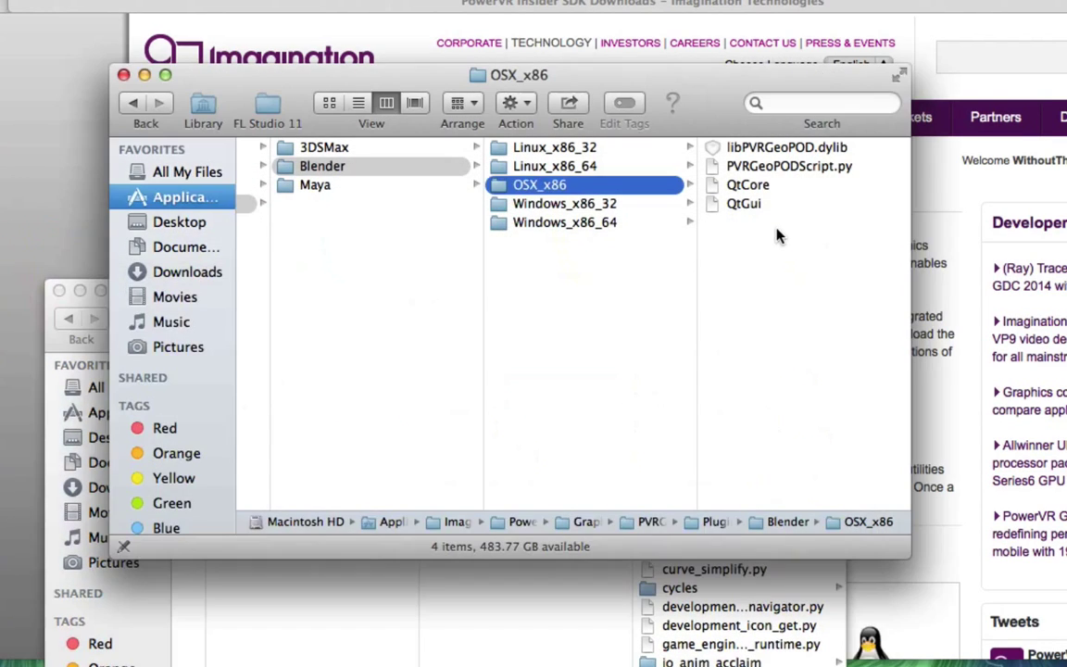
pyautogui.moveTo(752, 252); pyautogui.dragTo(730, 151)
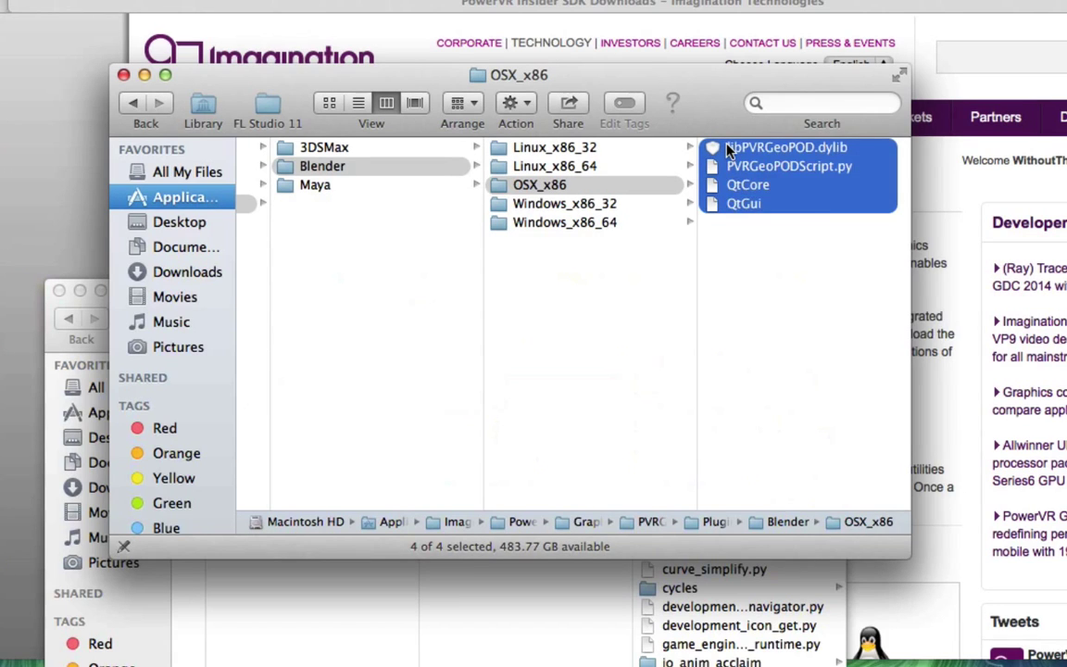
pyautogui.rightClick(730, 148)
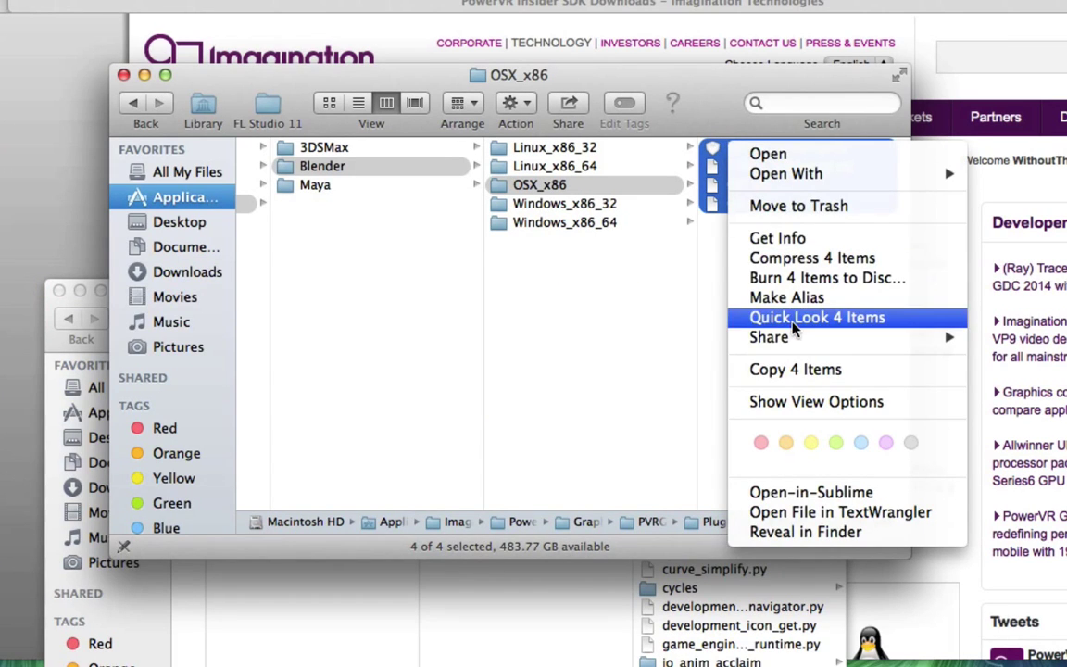
pyautogui.click(795, 370)
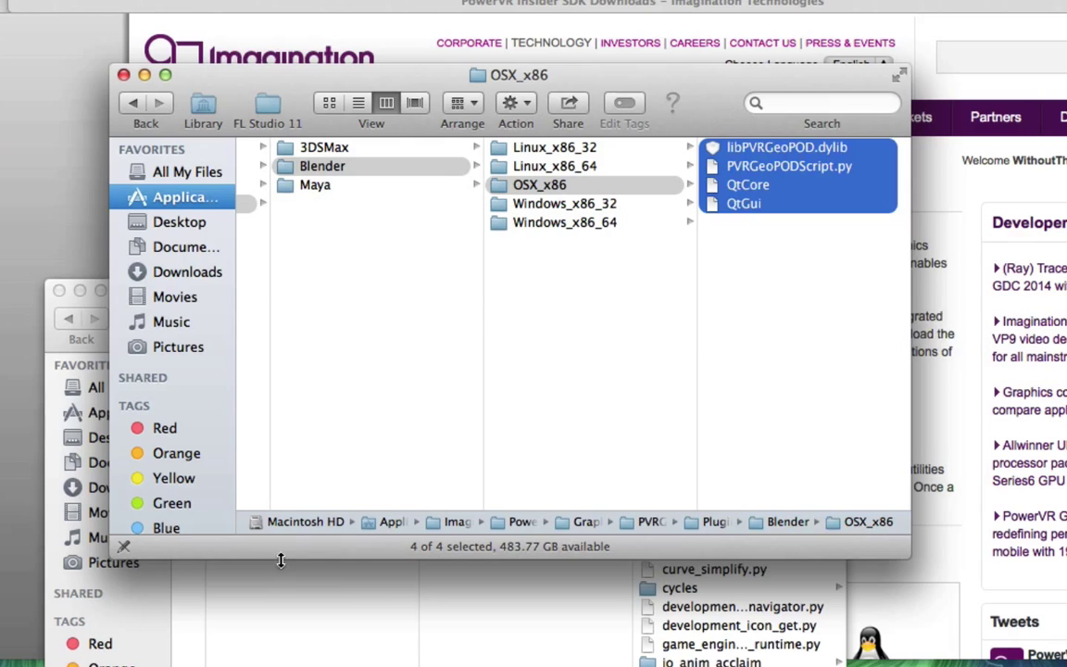
# - Paste the four copied plugin files into the addons folder of the Blender 2.70 package
pyautogui.click(508, 602)
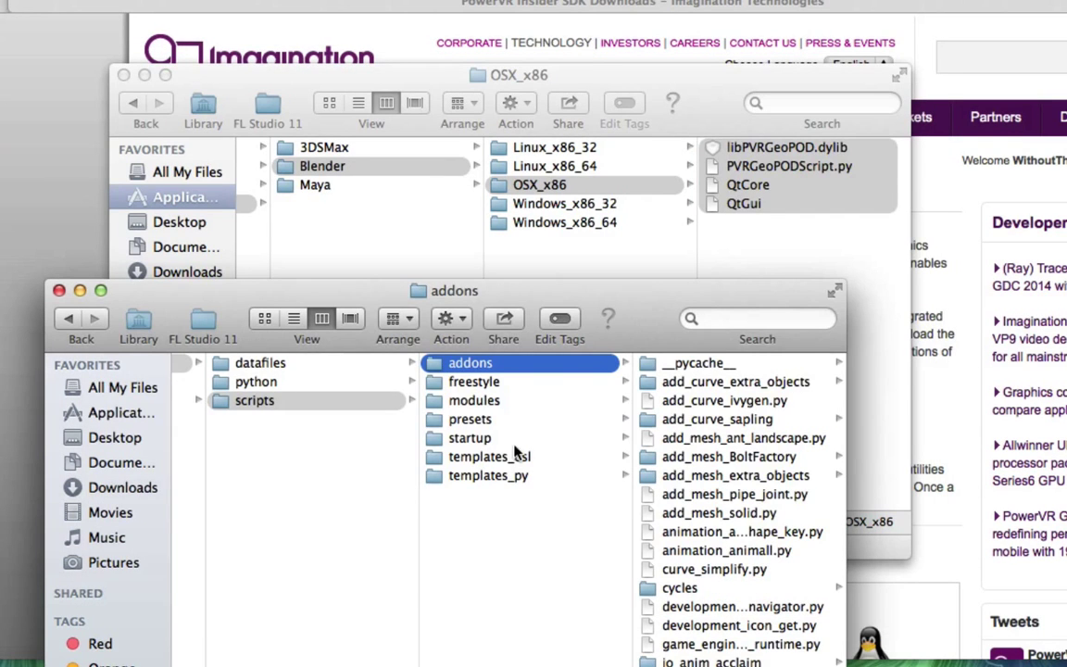
pyautogui.rightClick(440, 372)
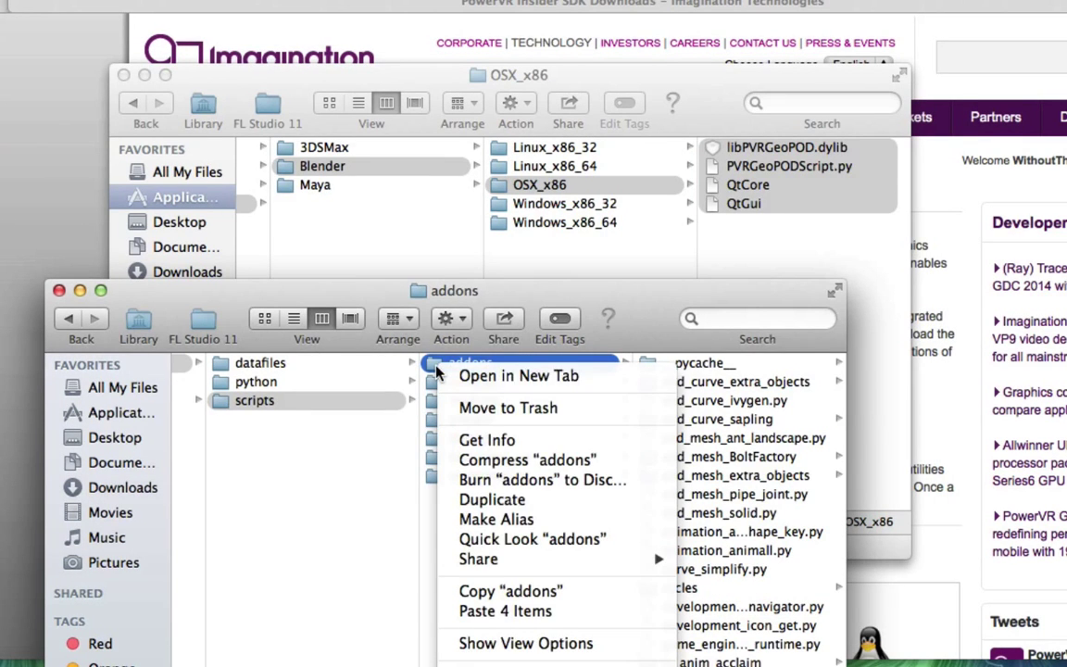
pyautogui.click(556, 612)
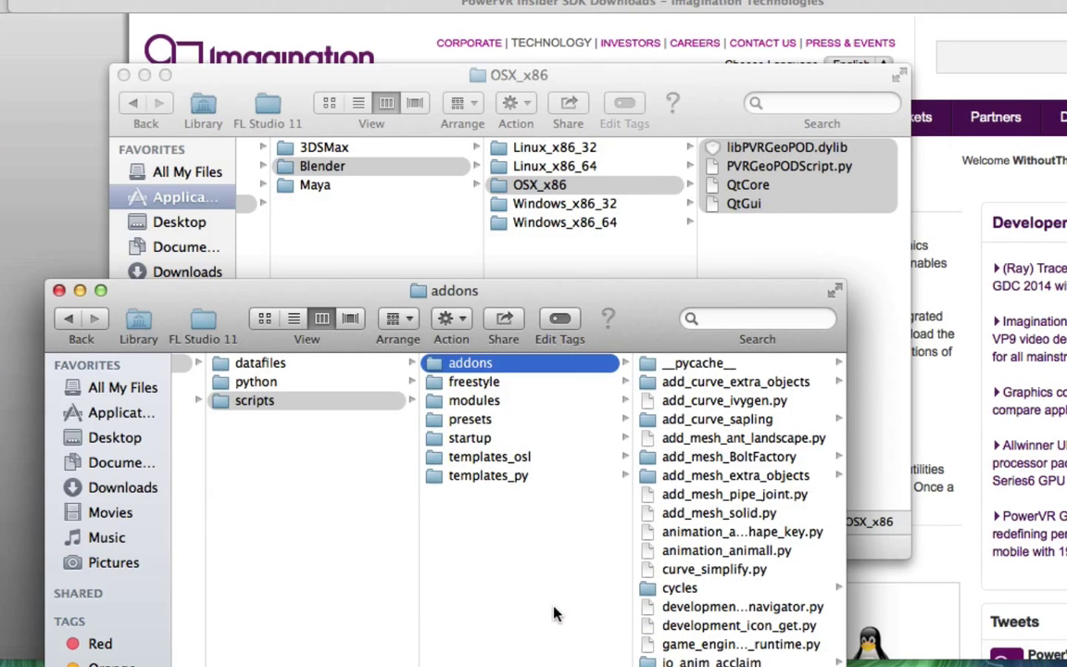
# - Close the addons and OSX_x86 Finder windows and the browser window
pyautogui.click(58, 291)
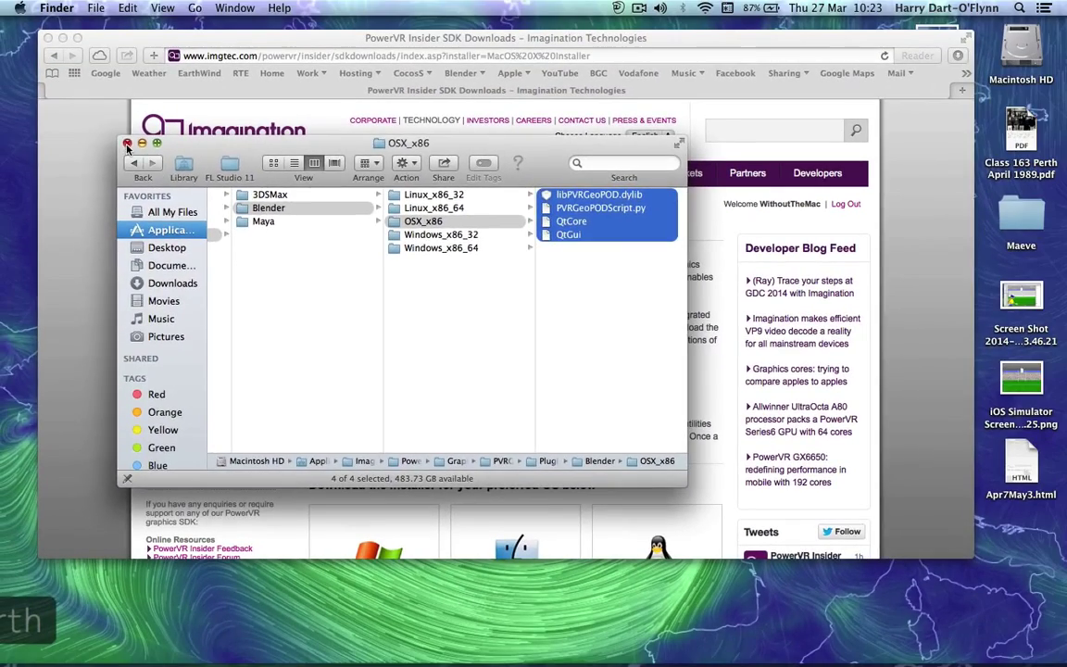
pyautogui.click(123, 76)
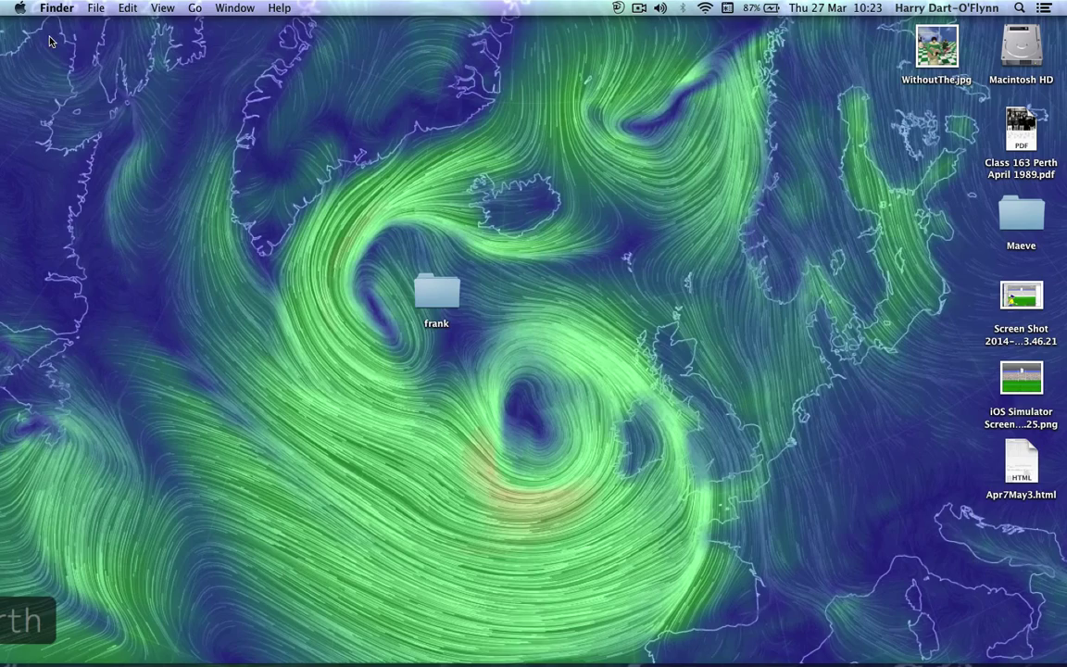
pyautogui.click(49, 38)
pyautogui.moveTo(296, 639)
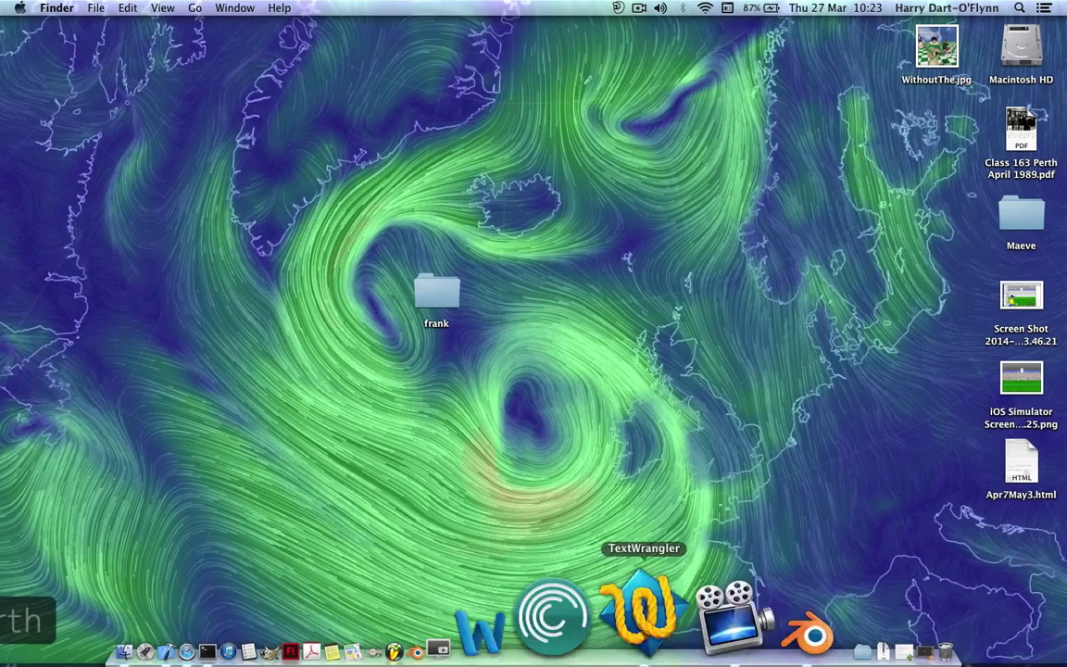
pyautogui.click(681, 652)
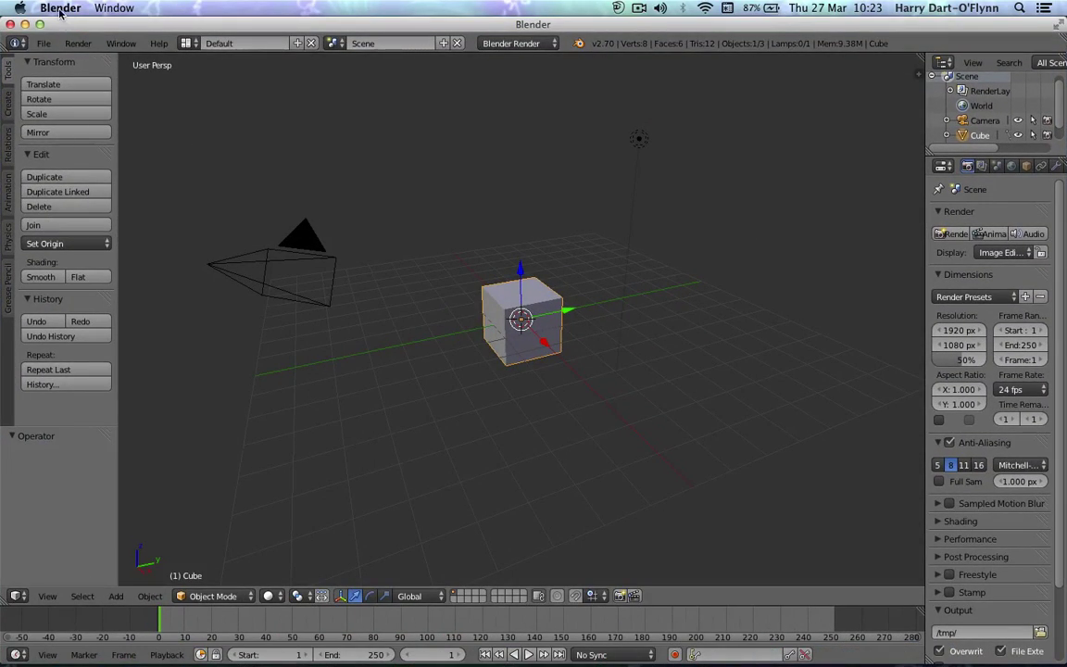
pyautogui.click(55, 8)
pyautogui.click(83, 92)
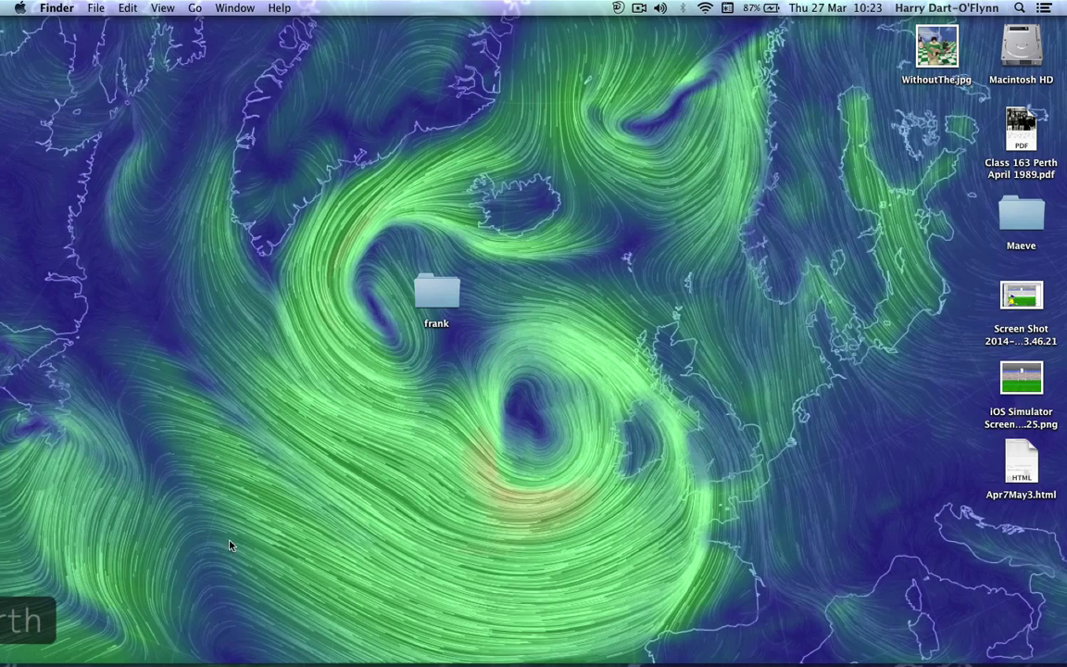
# - Launch blender from the Blender 2.7 folder in Applications and dismiss its splash screen
pyautogui.click(294, 630)
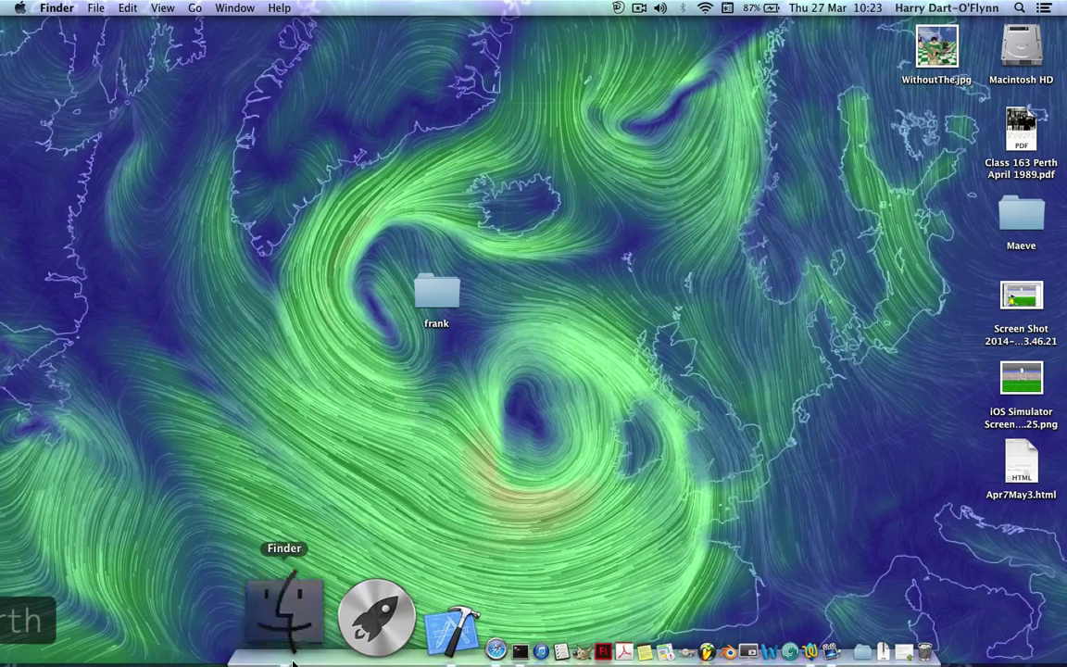
pyautogui.click(155, 232)
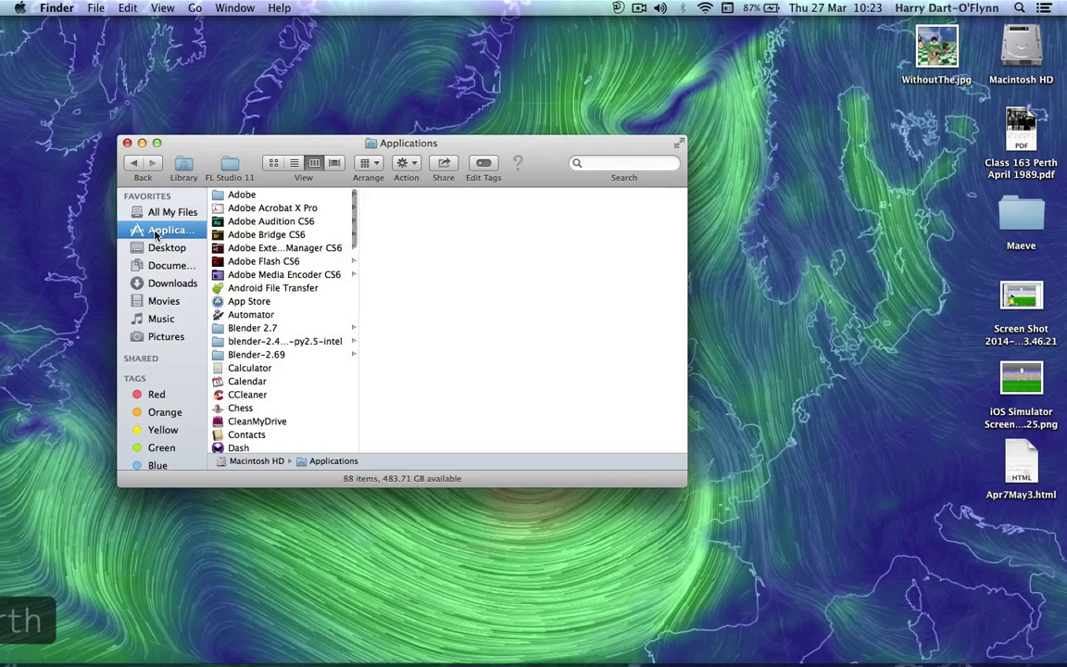
pyautogui.click(269, 330)
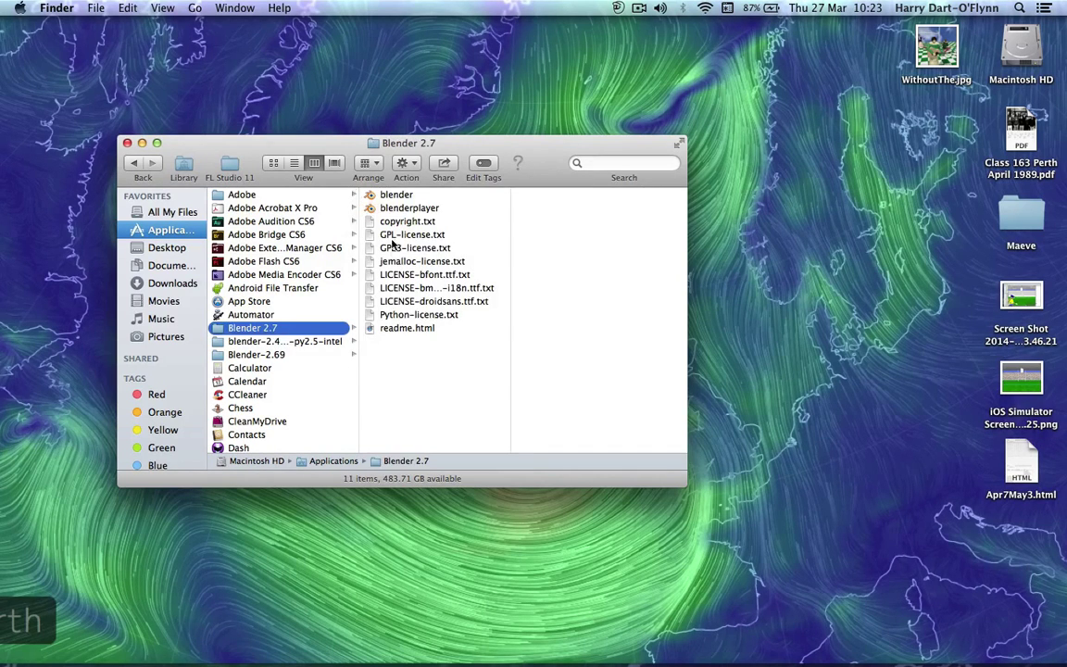
pyautogui.doubleClick(391, 196)
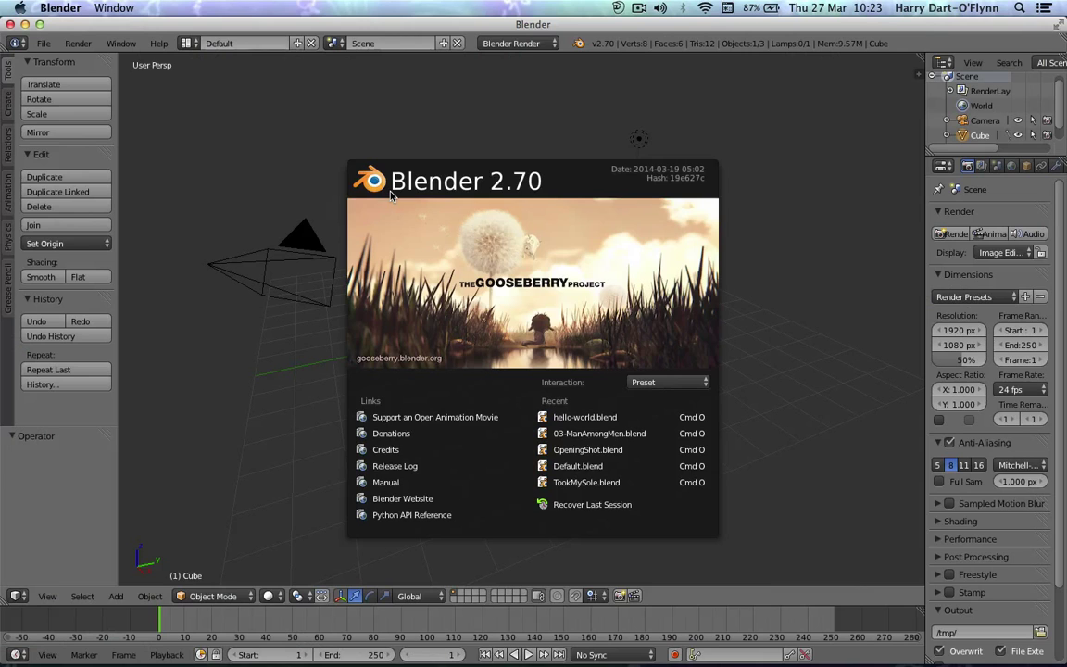
pyautogui.click(237, 193)
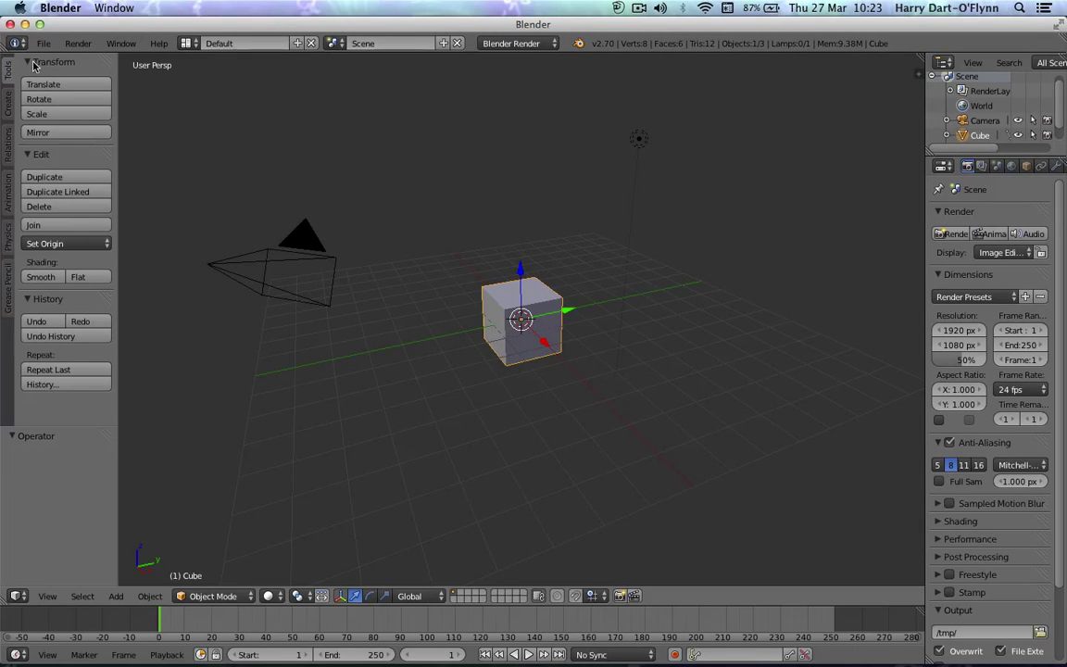
# - Switch the 3D View area to User Preferences and filter the add-ons to the Import-Export category to find PVRGeoPOD
pyautogui.click(18, 595)
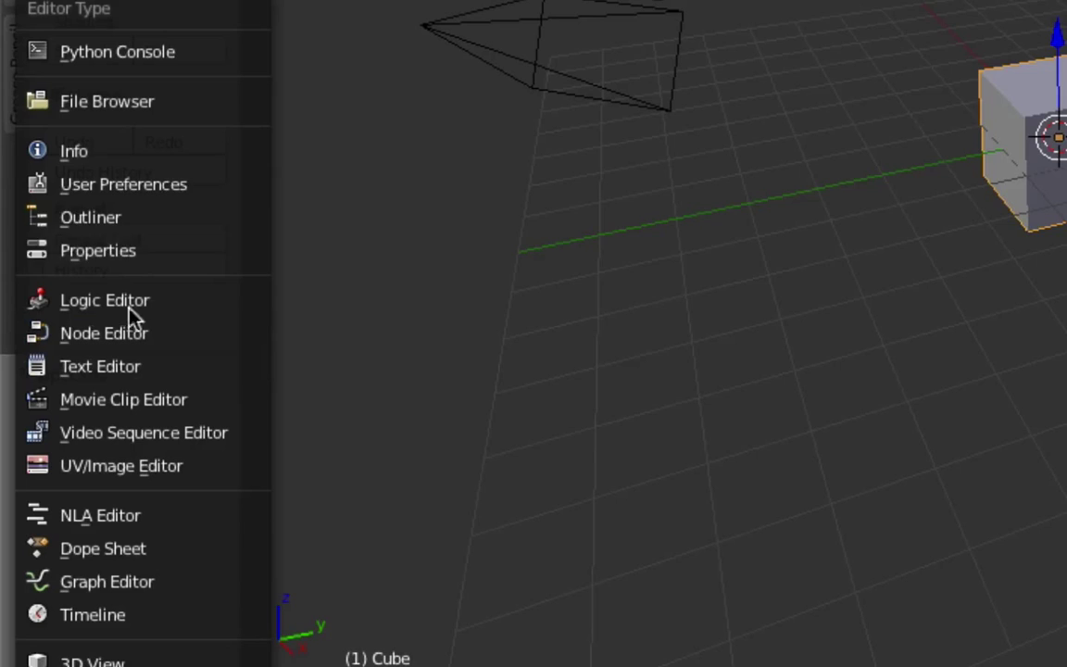
pyautogui.click(121, 190)
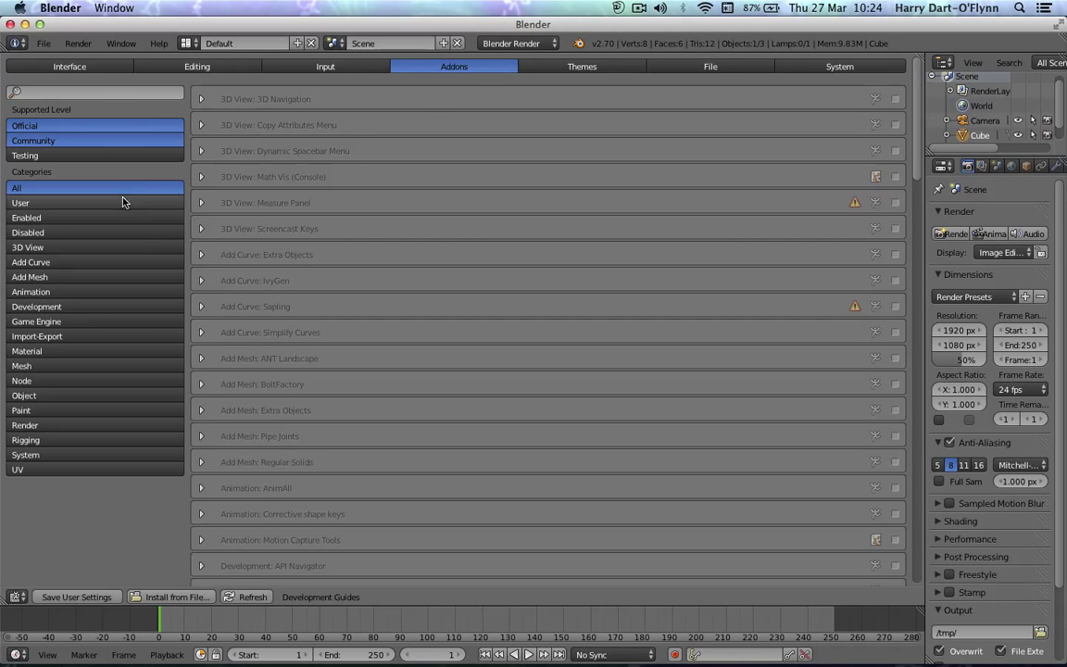
pyautogui.click(81, 338)
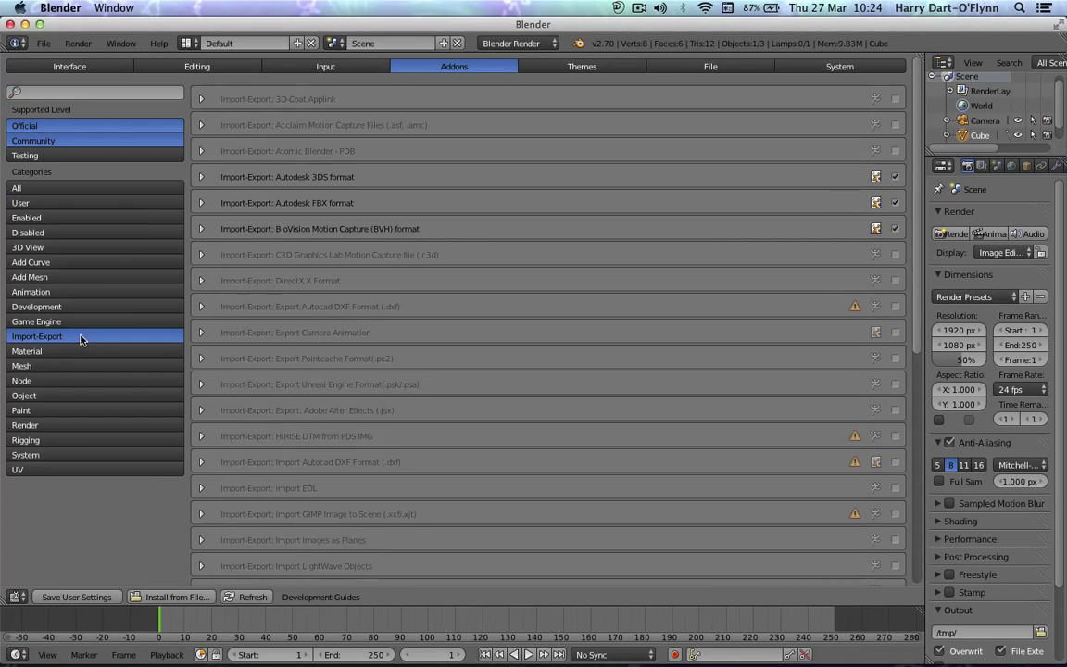
pyautogui.scroll(-5, 400, 404)
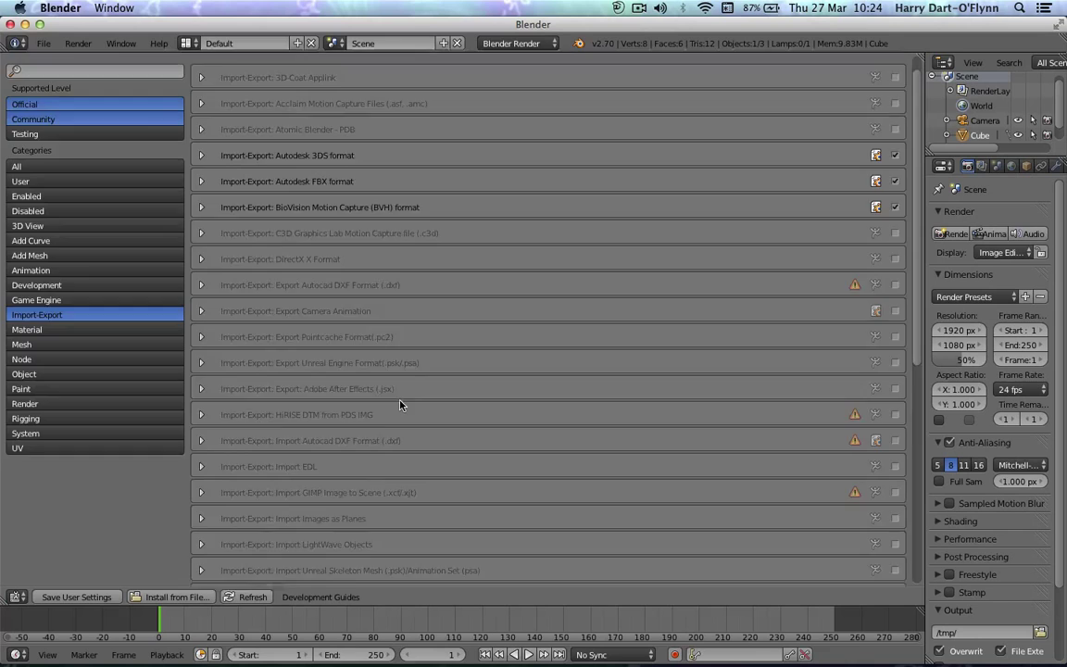
pyautogui.scroll(-4, 400, 404)
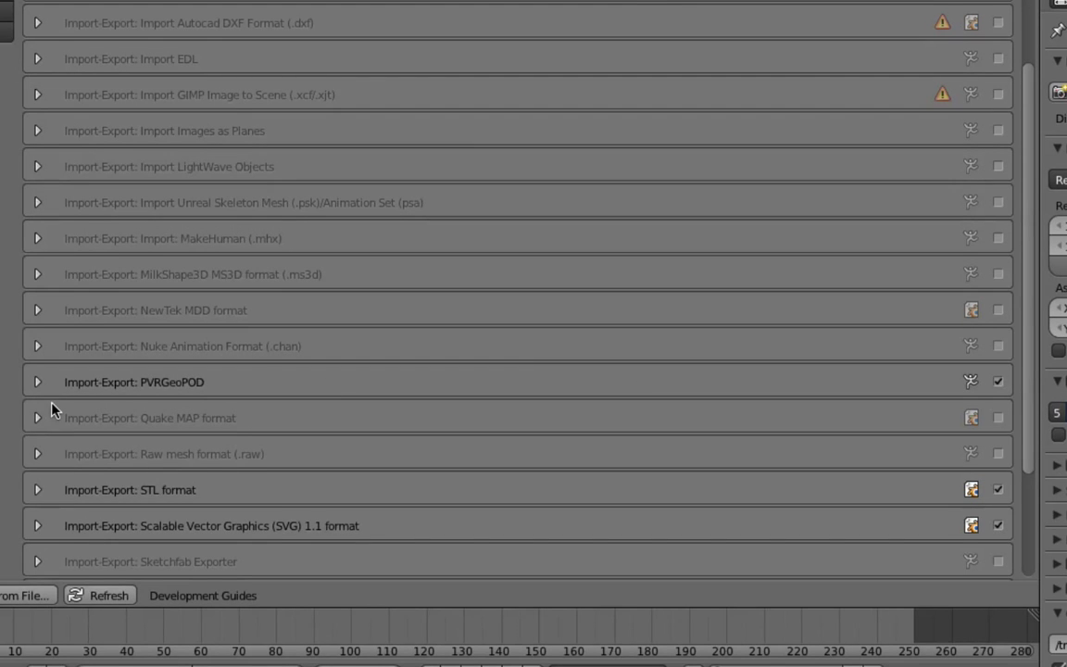
# - Disable and re-enable the Import-Export: PVRGeoPOD add-on, and expand its details
pyautogui.click(998, 382)
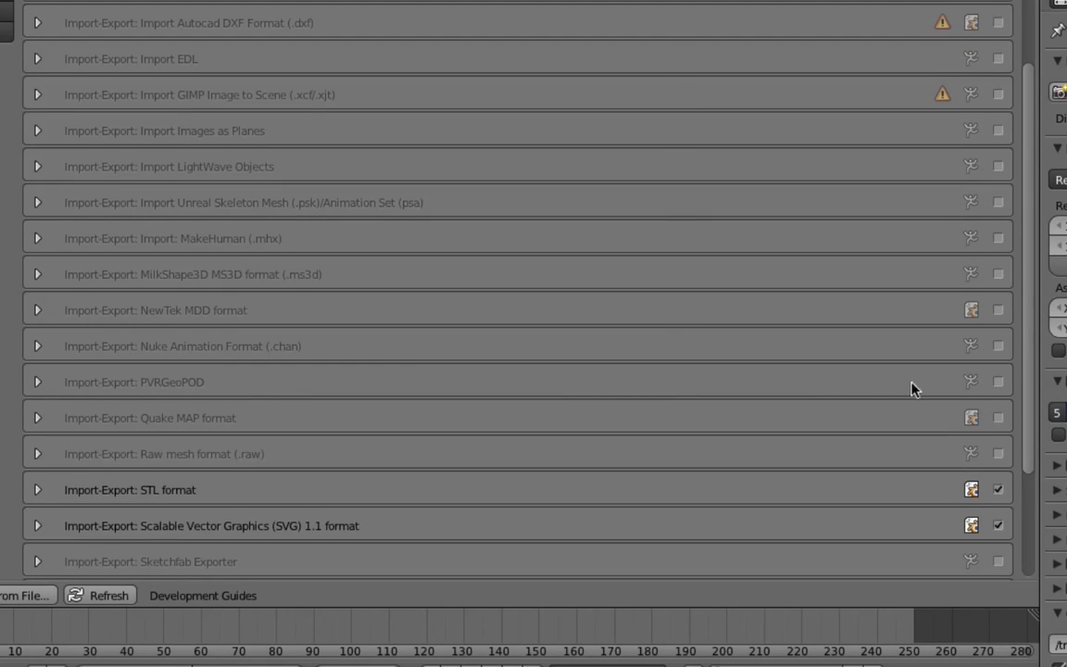
pyautogui.click(996, 383)
pyautogui.click(36, 384)
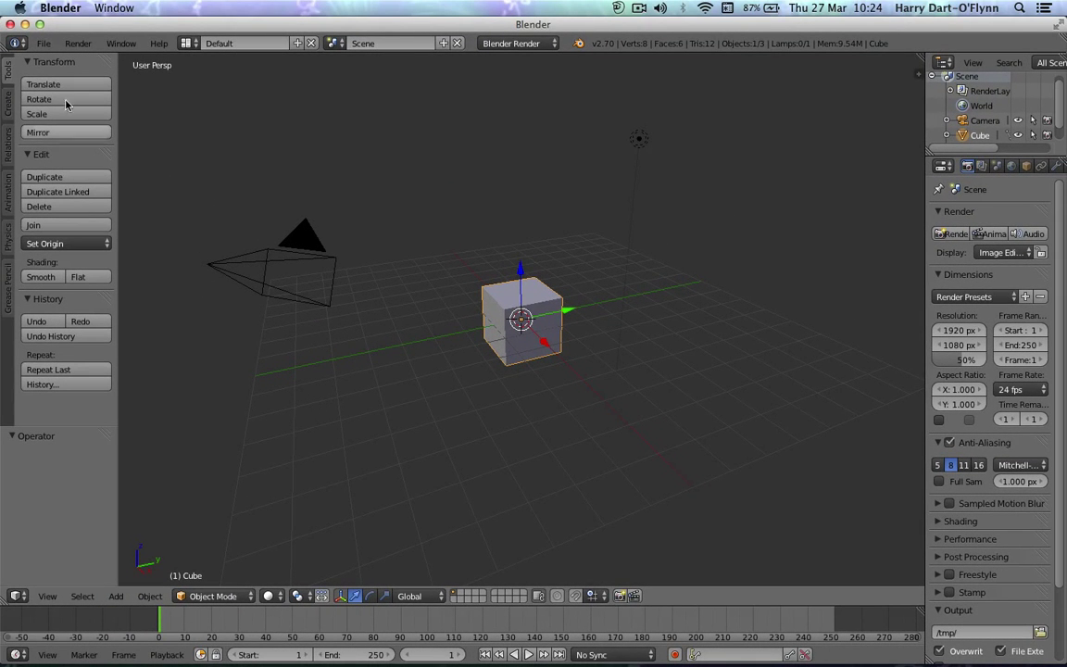
# - Start a PVRGeoPOD (.pod/.h/.cpp) export of the default cube scene
pyautogui.click(44, 43)
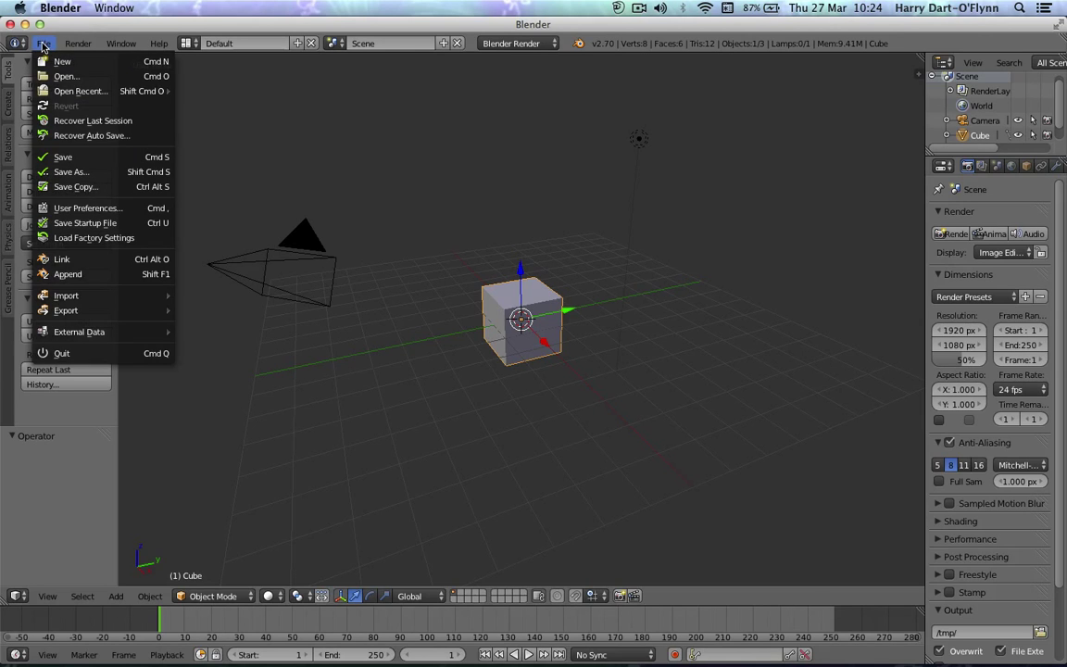
pyautogui.moveTo(120, 311)
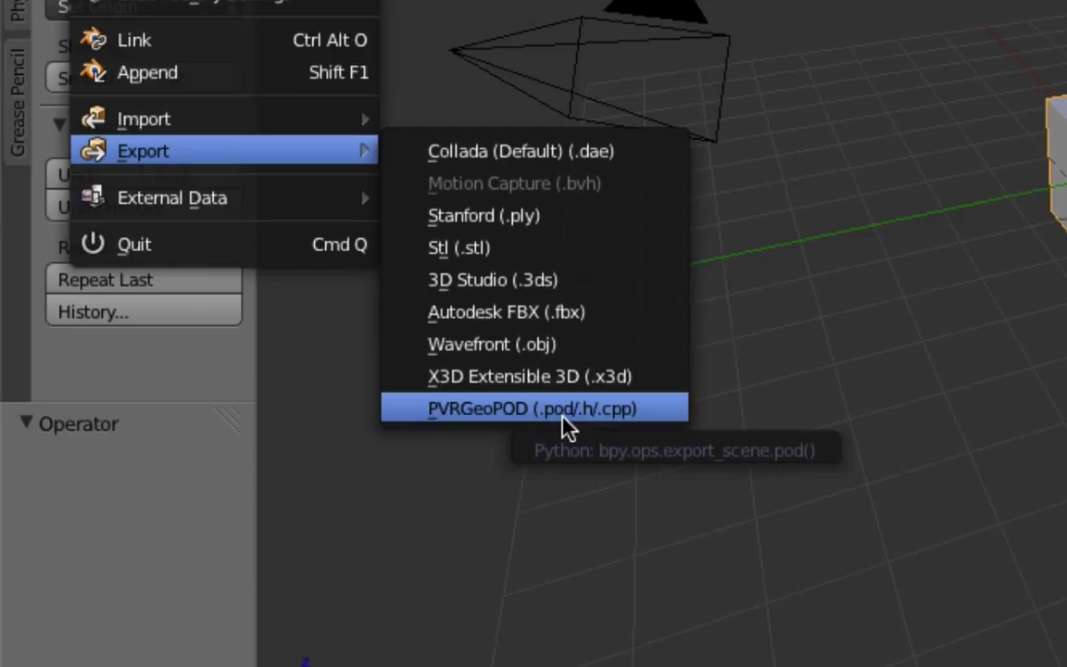
pyautogui.click(562, 417)
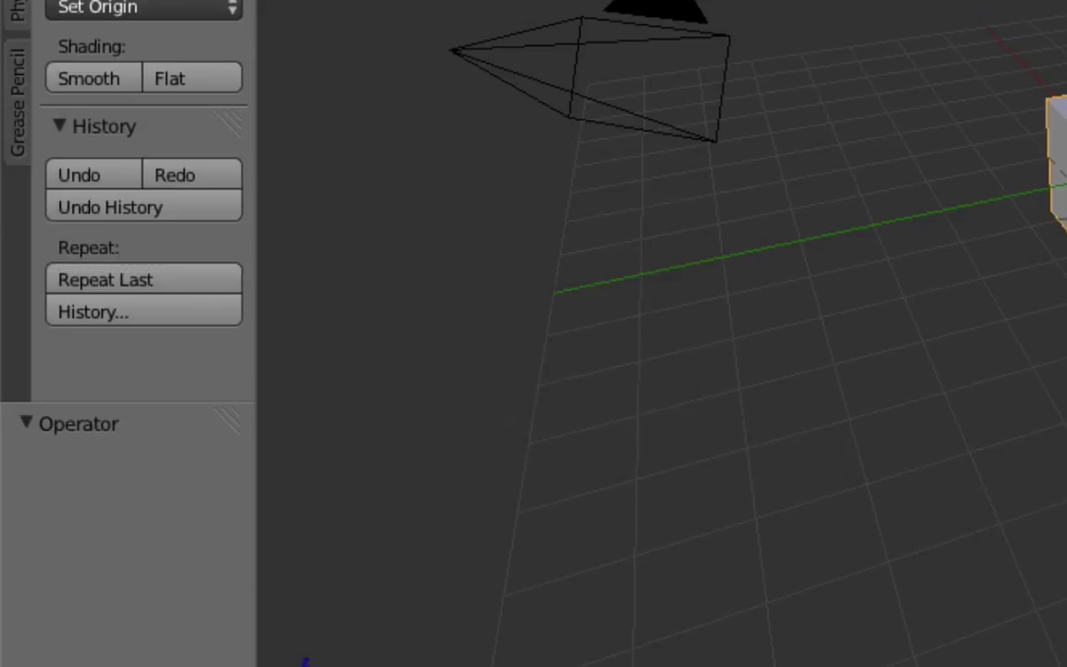